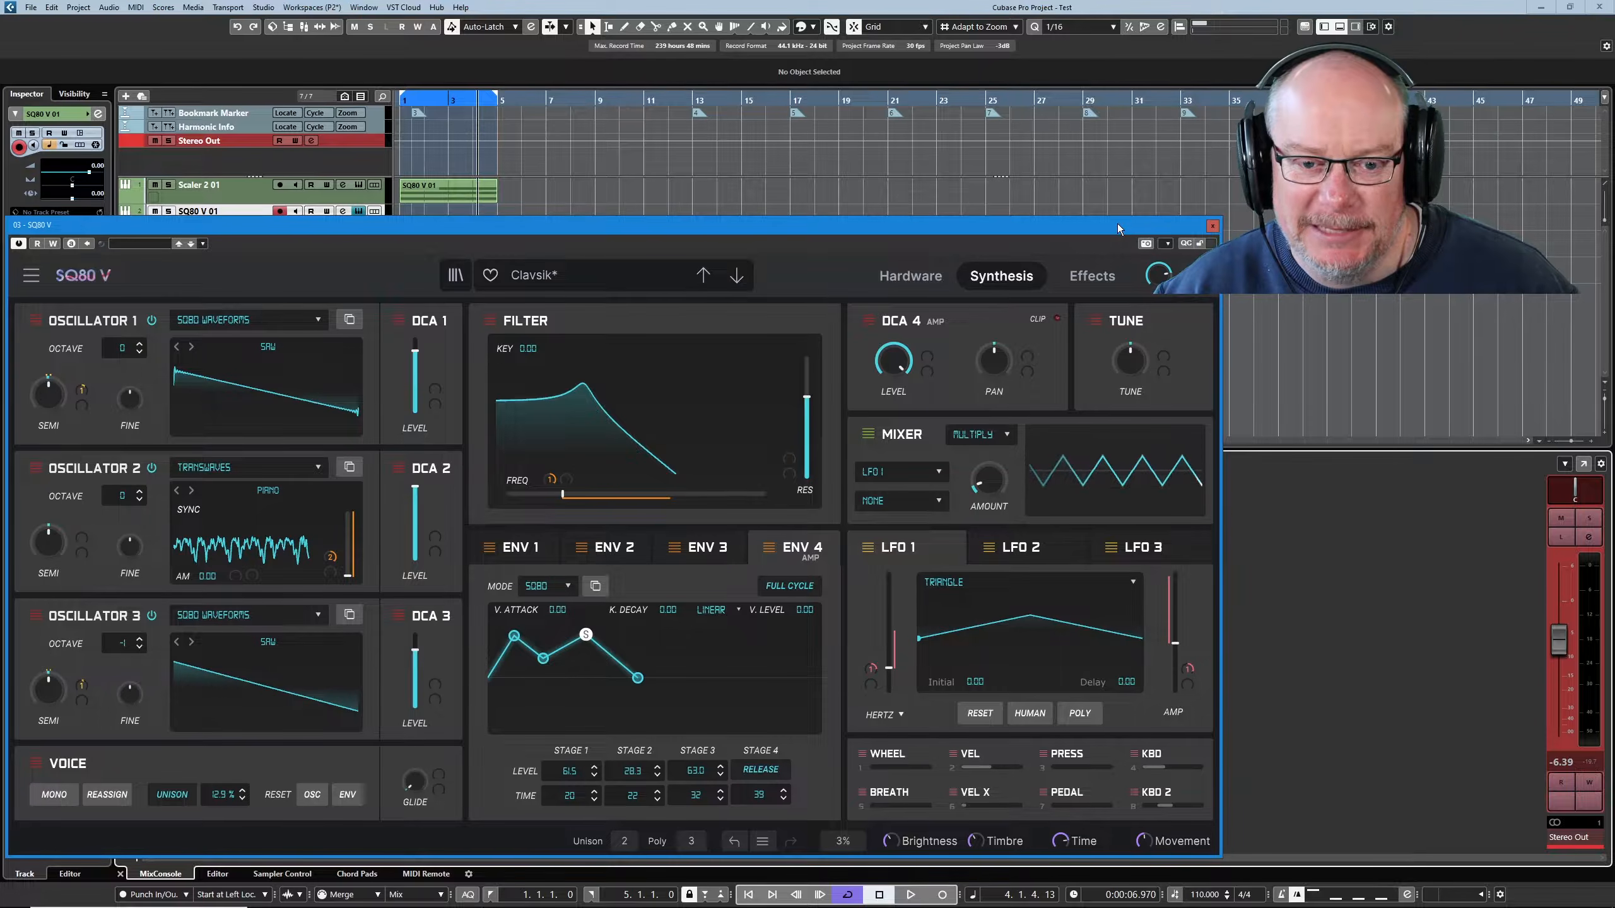
- Open the SQ80 V settings and view the available MIDI channel choices, leaving the channel on All
left_click(1181, 380)
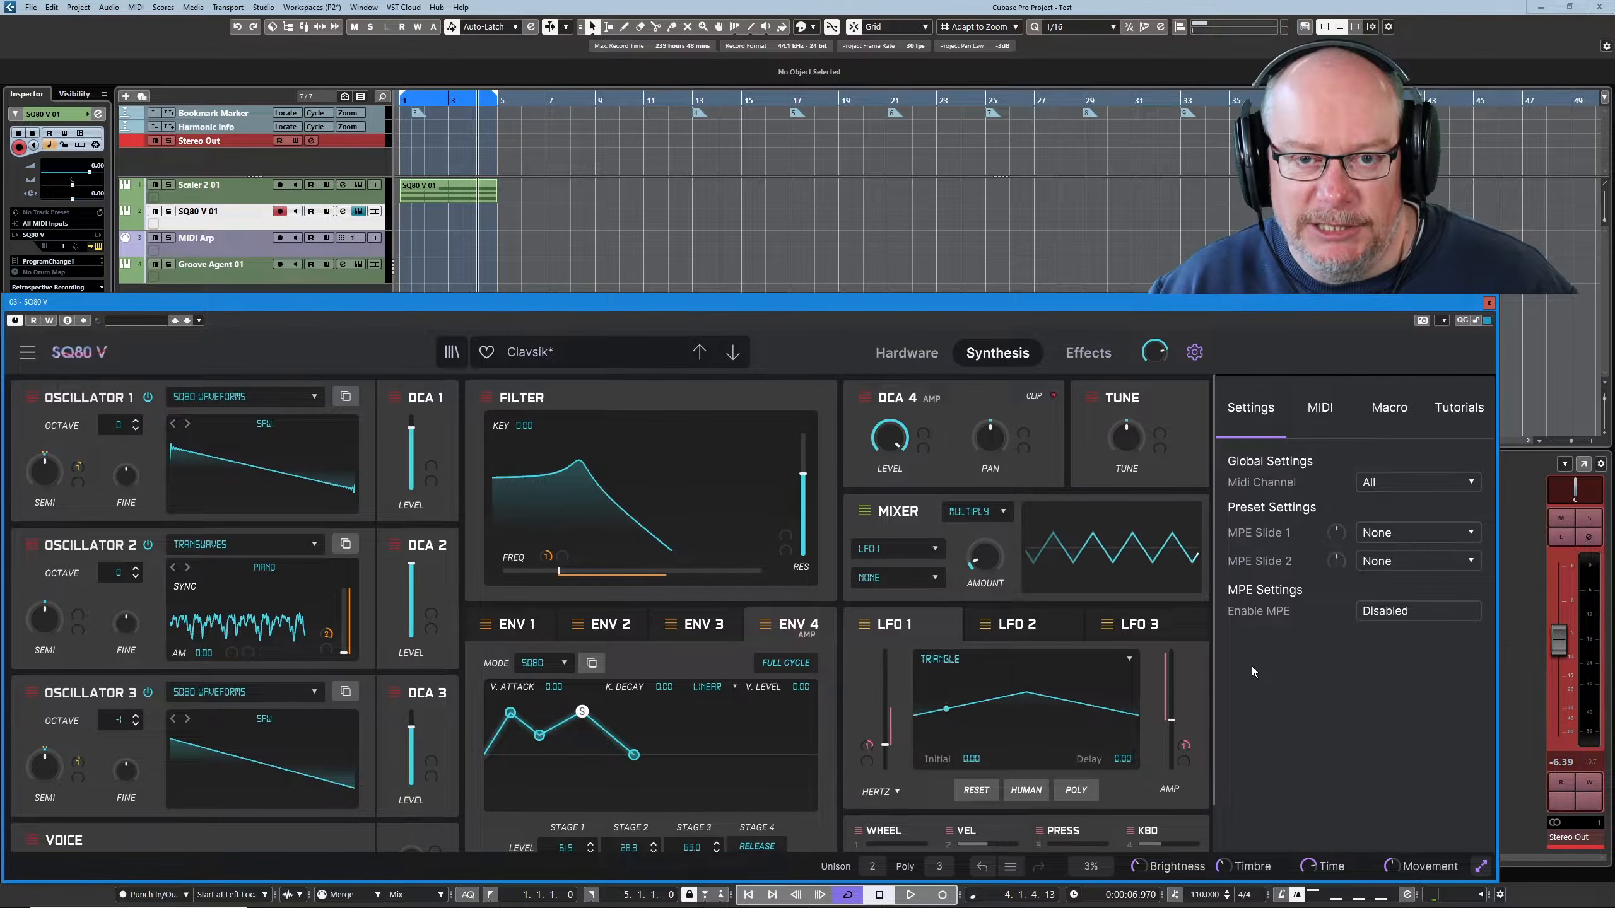
left_click(1410, 482)
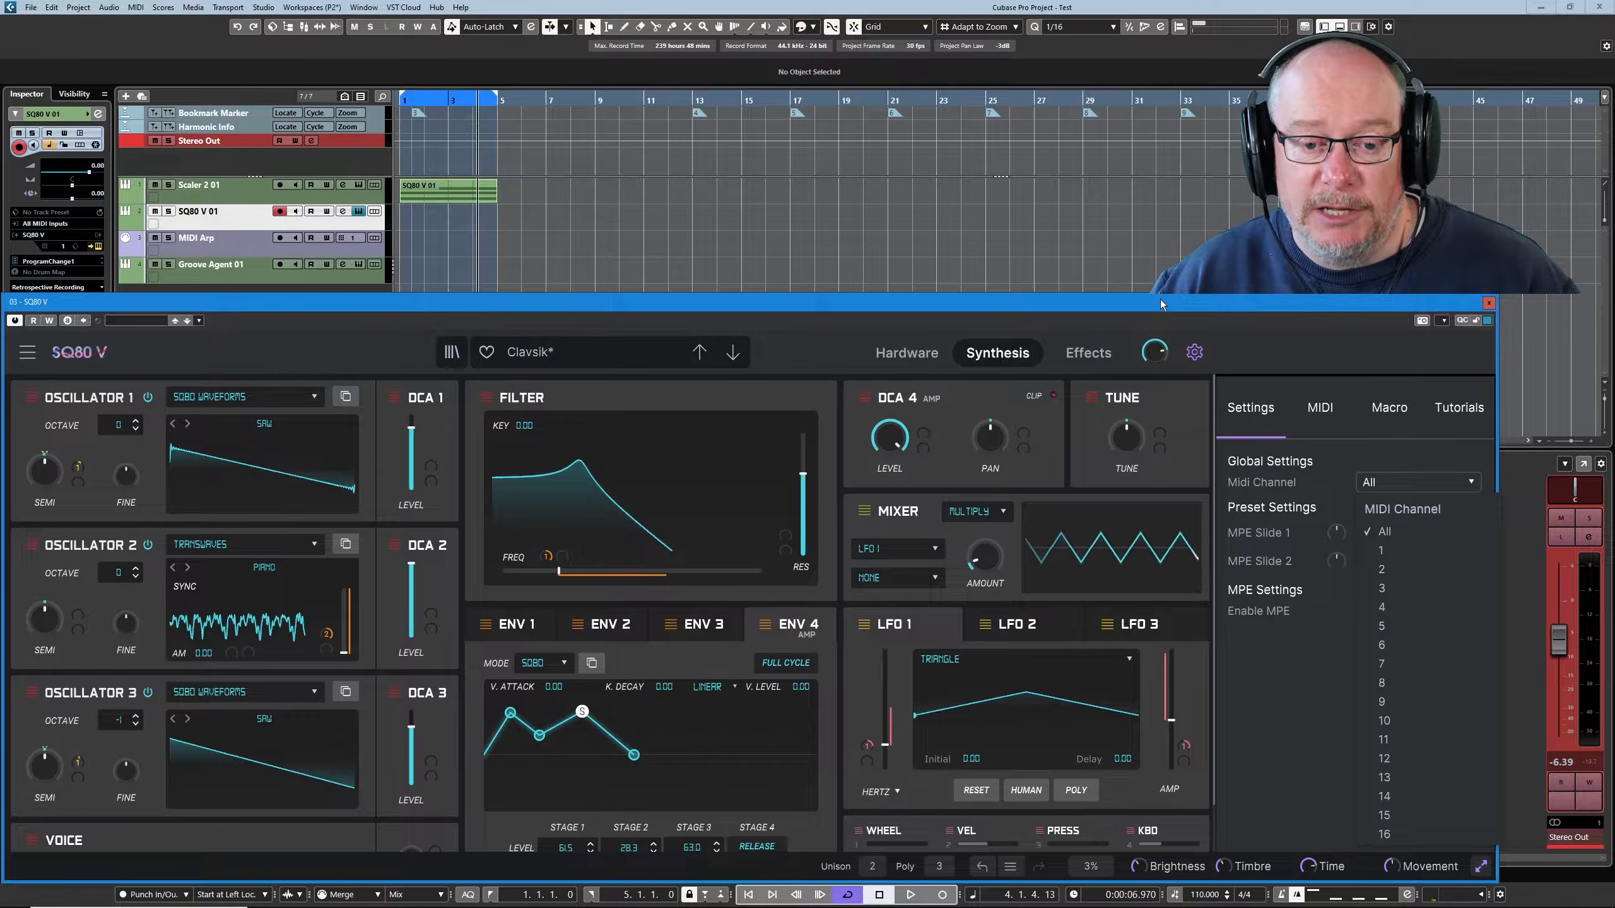
left_click(1127, 314)
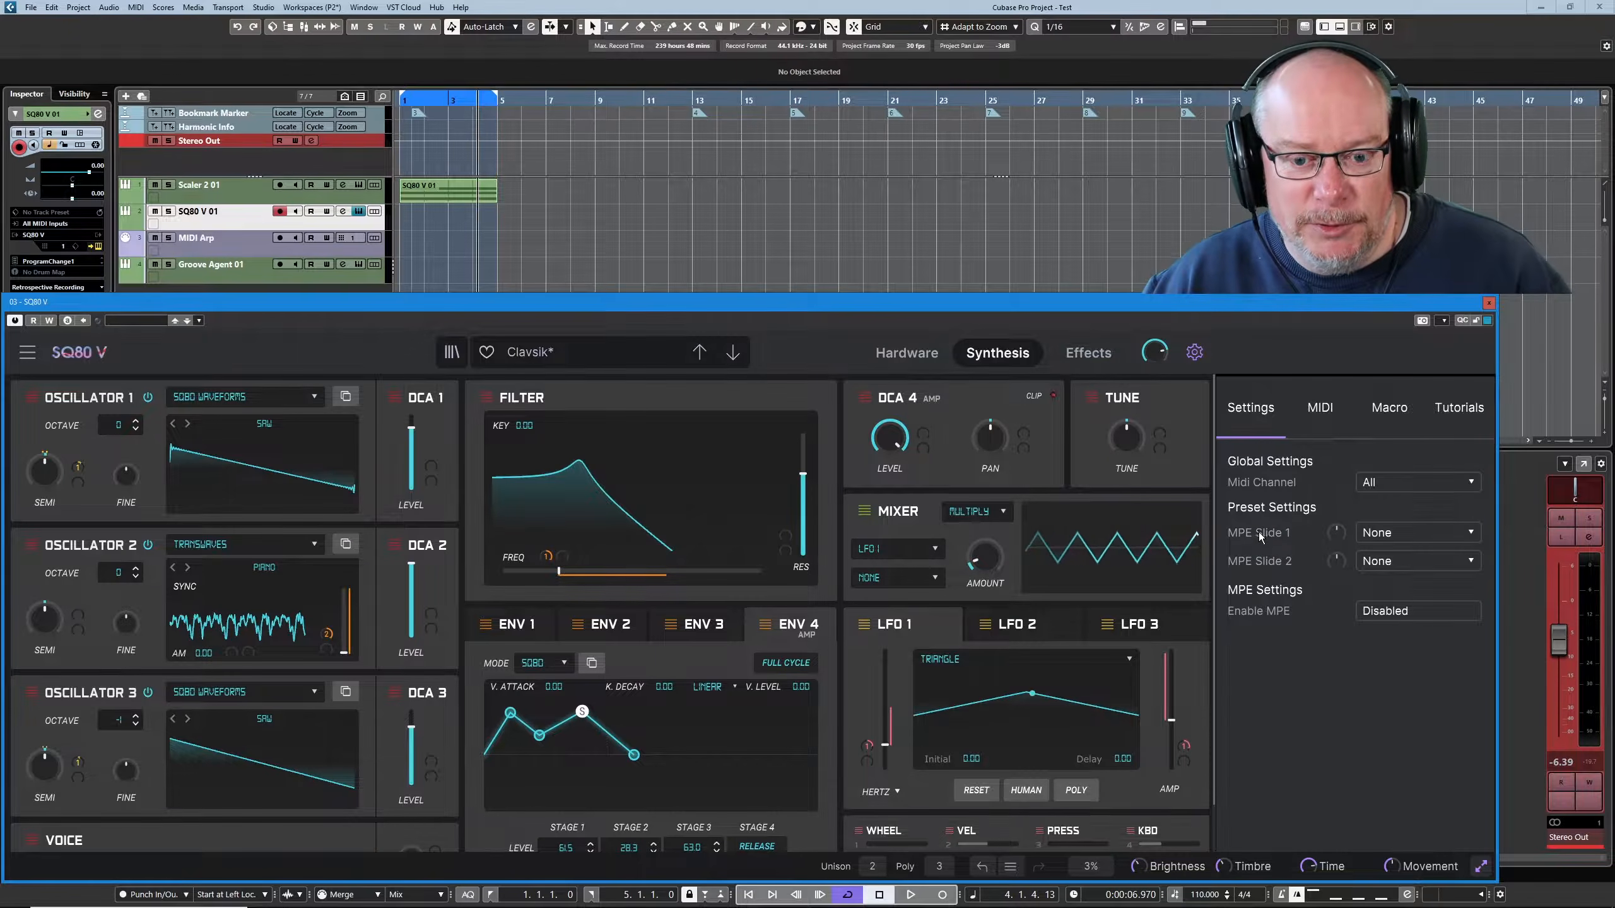
- Examine the default MIDI CC mappings, the parameters available for a new control, and the MIDI config options
left_click(1329, 412)
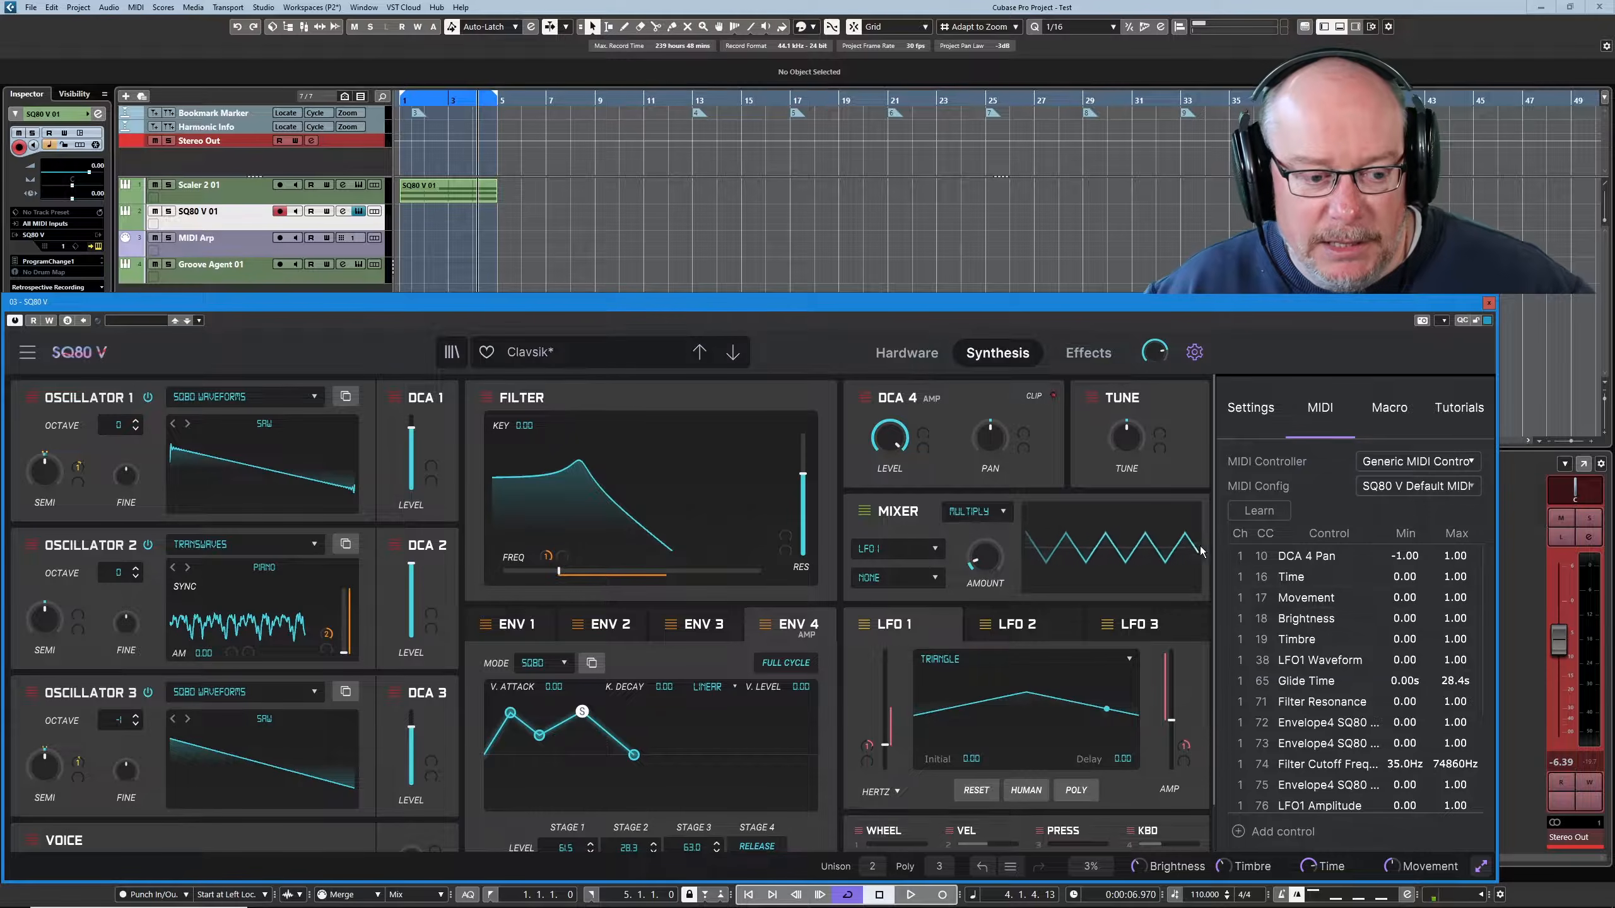
scroll(1373, 635, "down", 3)
scroll(1354, 642, "up", 3)
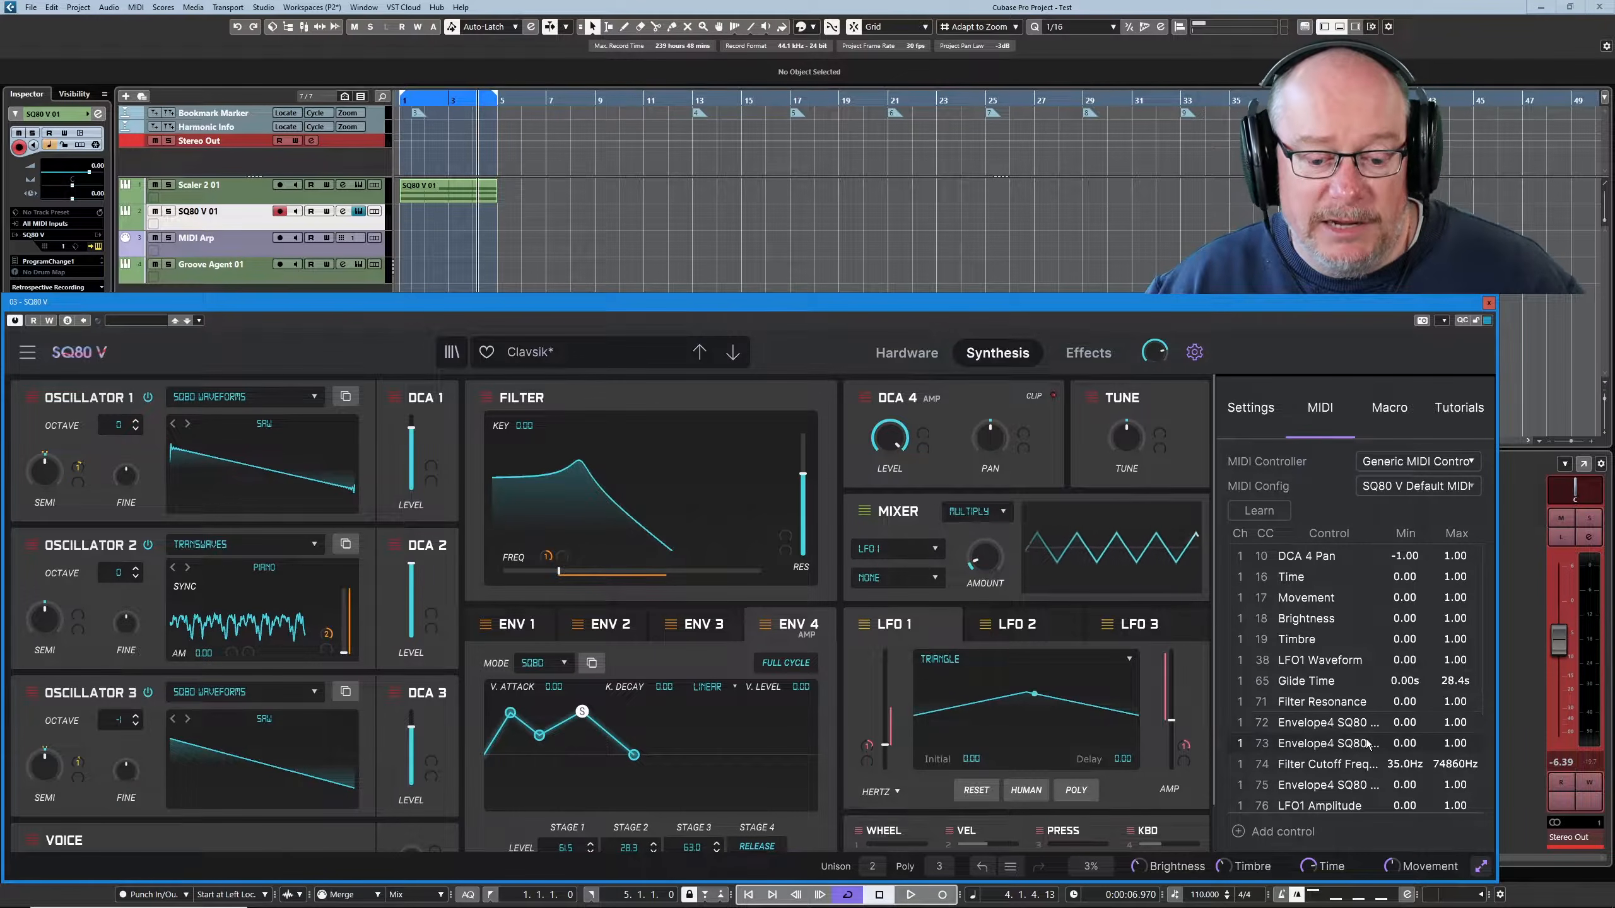
left_click(1277, 831)
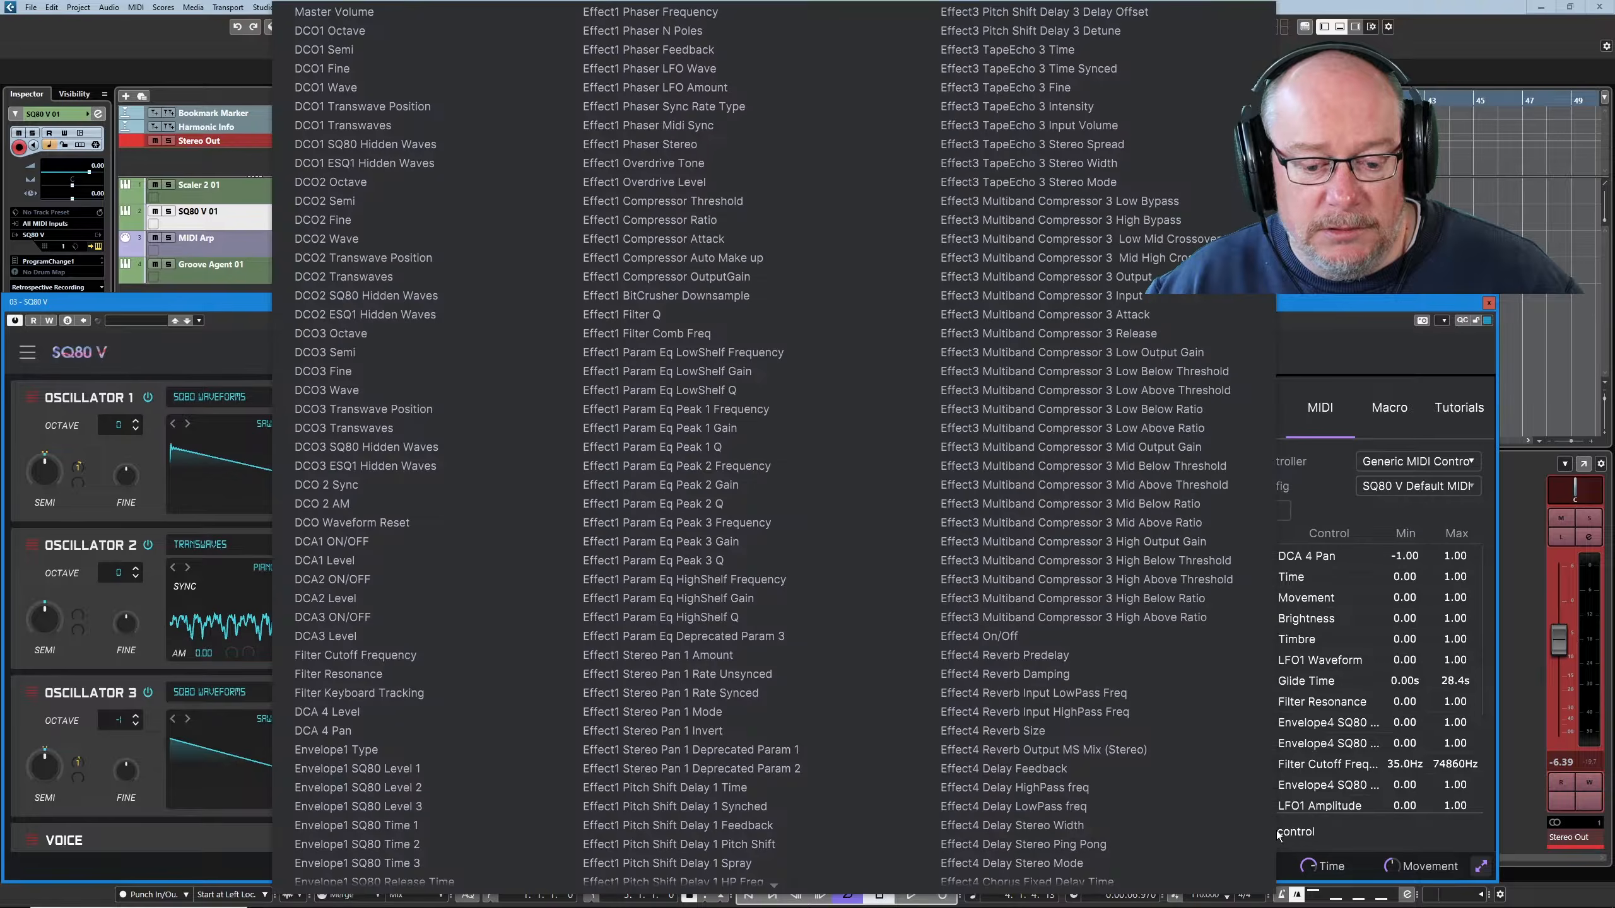
scroll(905, 551, "down", 7)
scroll(906, 552, "down", 20)
scroll(939, 601, "up", 20)
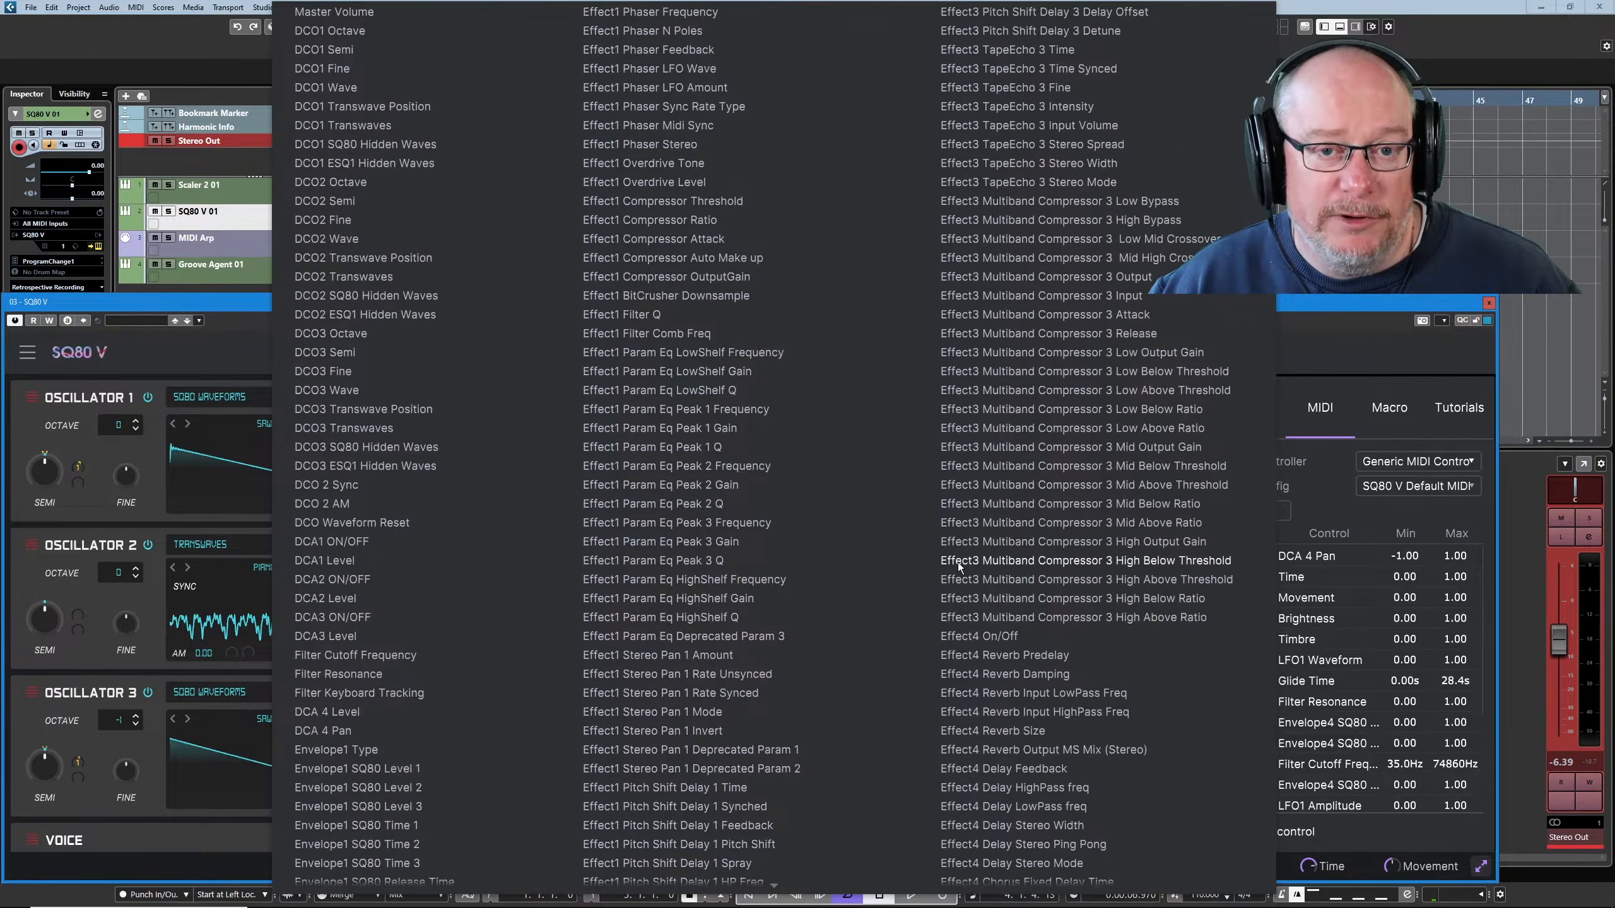
left_click(1366, 307)
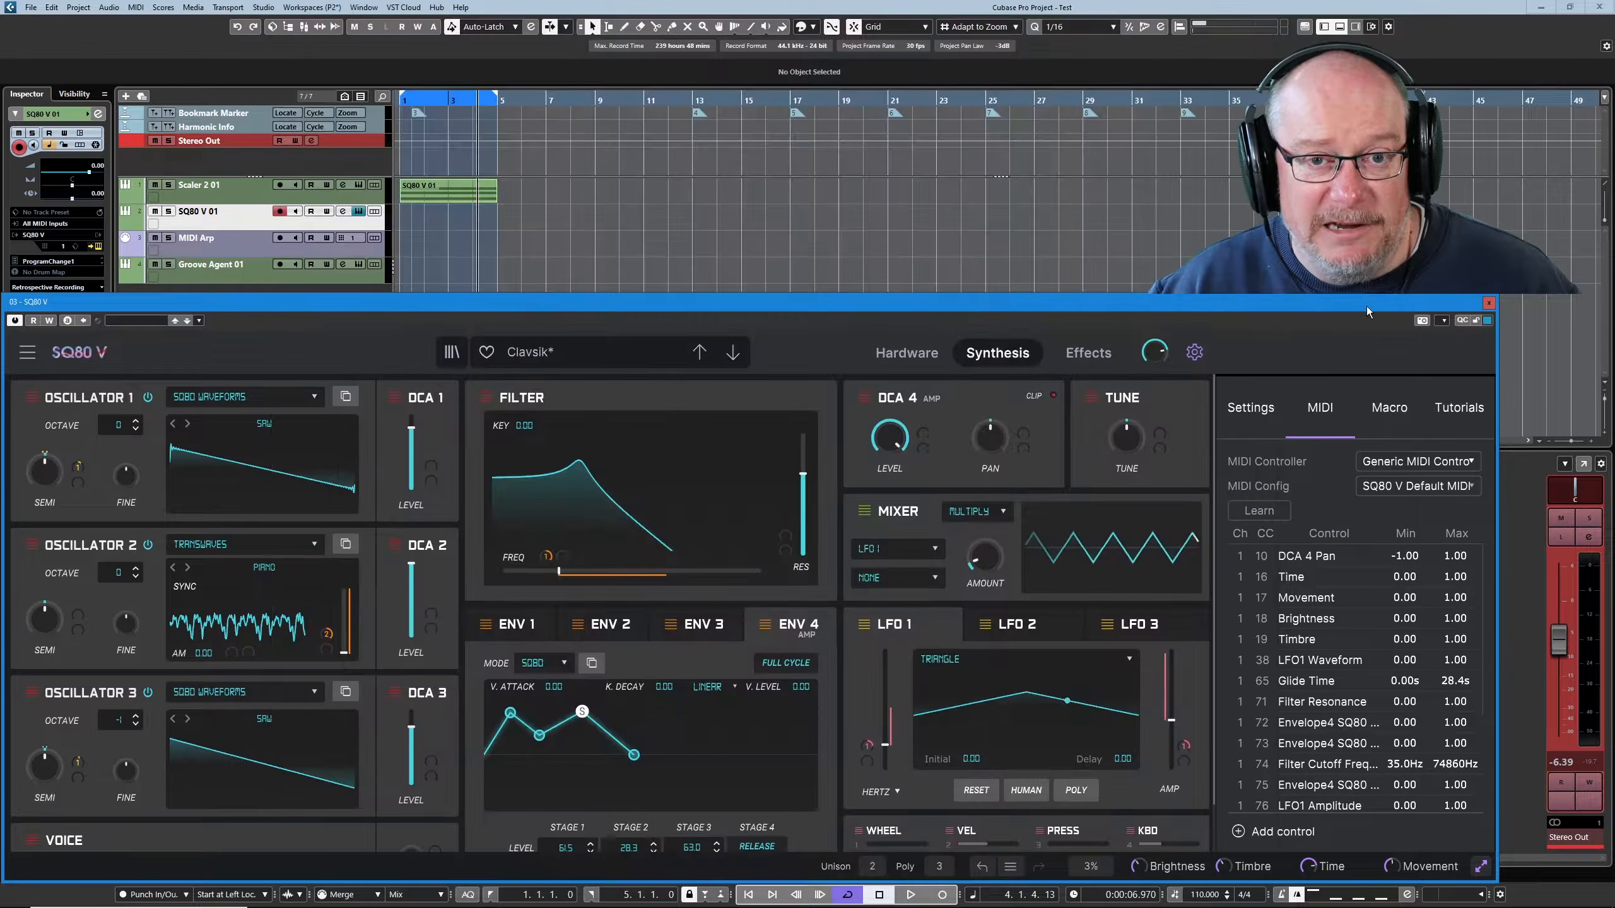
scroll(1366, 655, "down", 3)
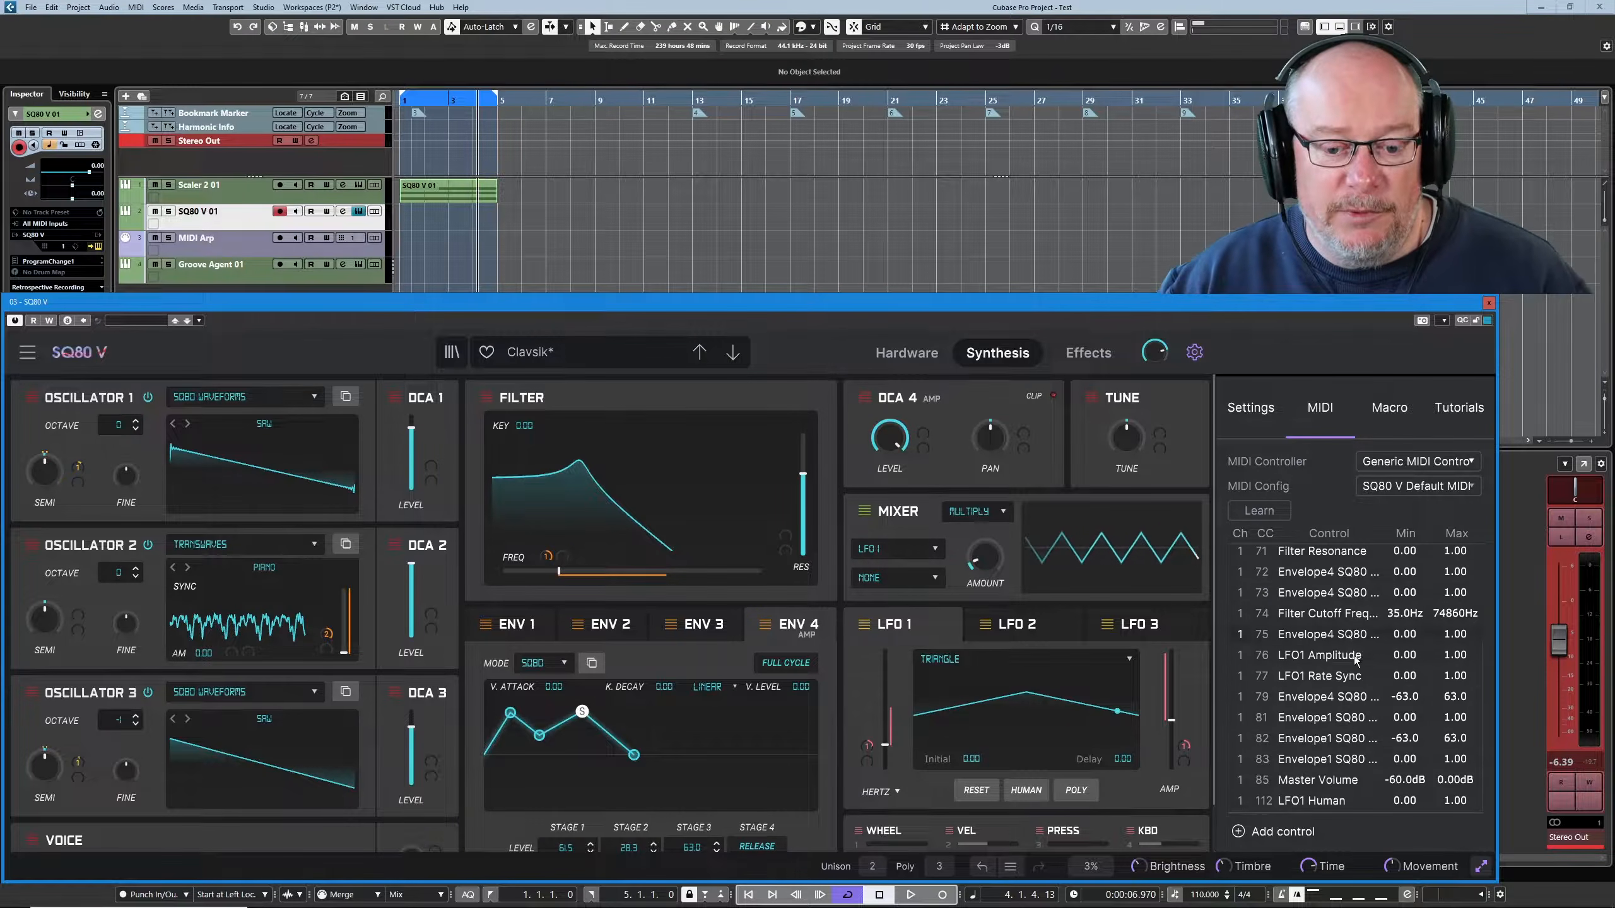
scroll(1365, 655, "up", 3)
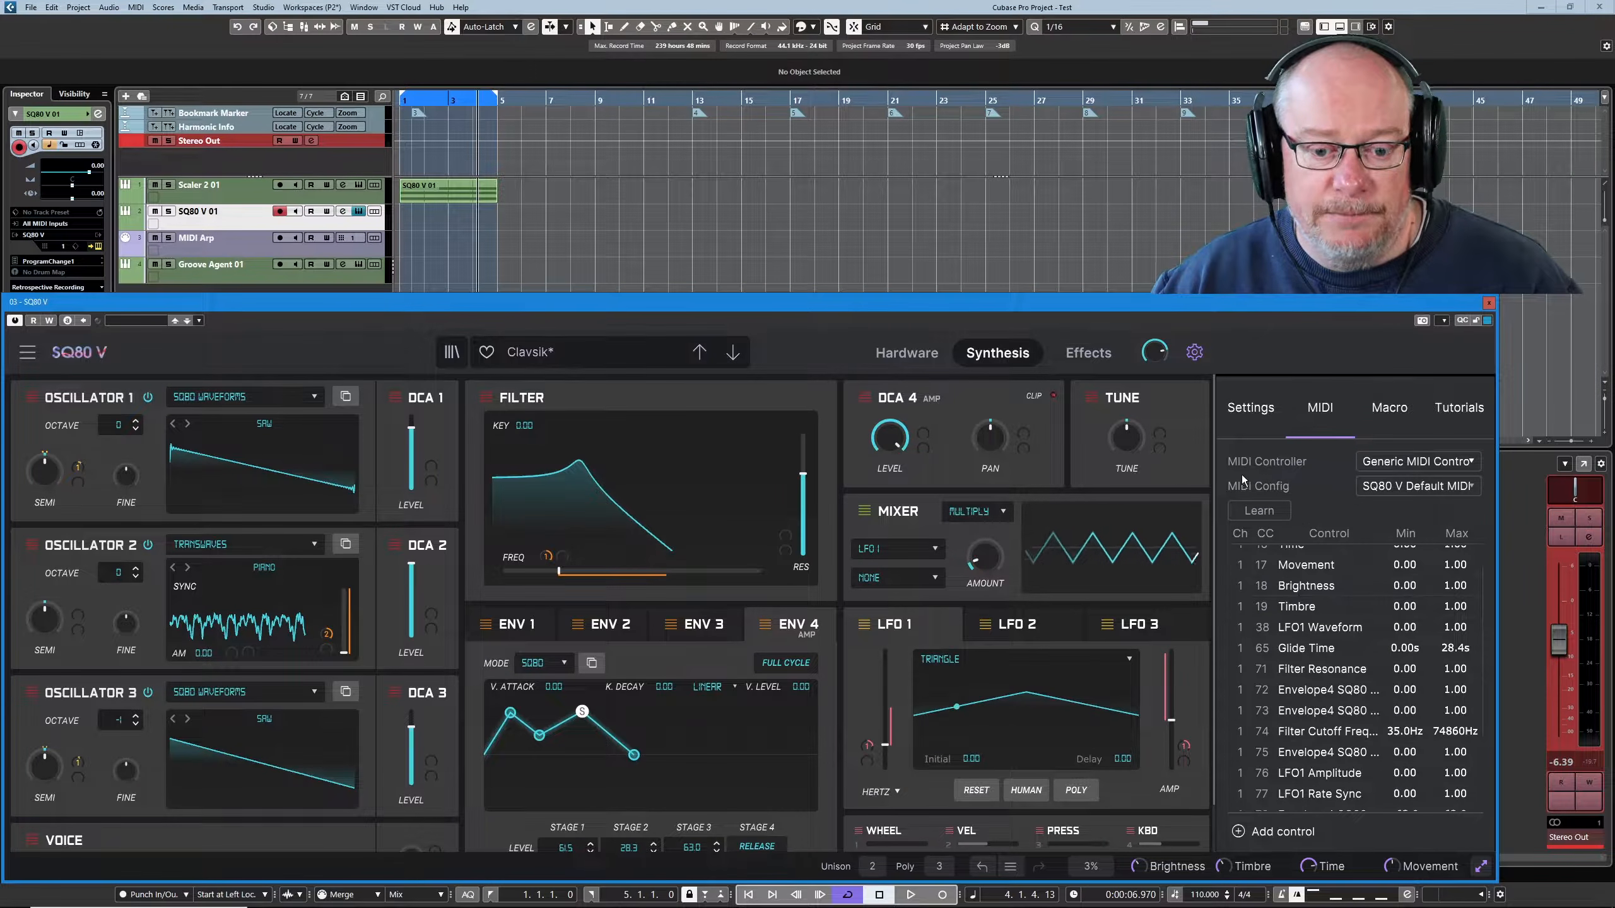
left_click(1365, 489)
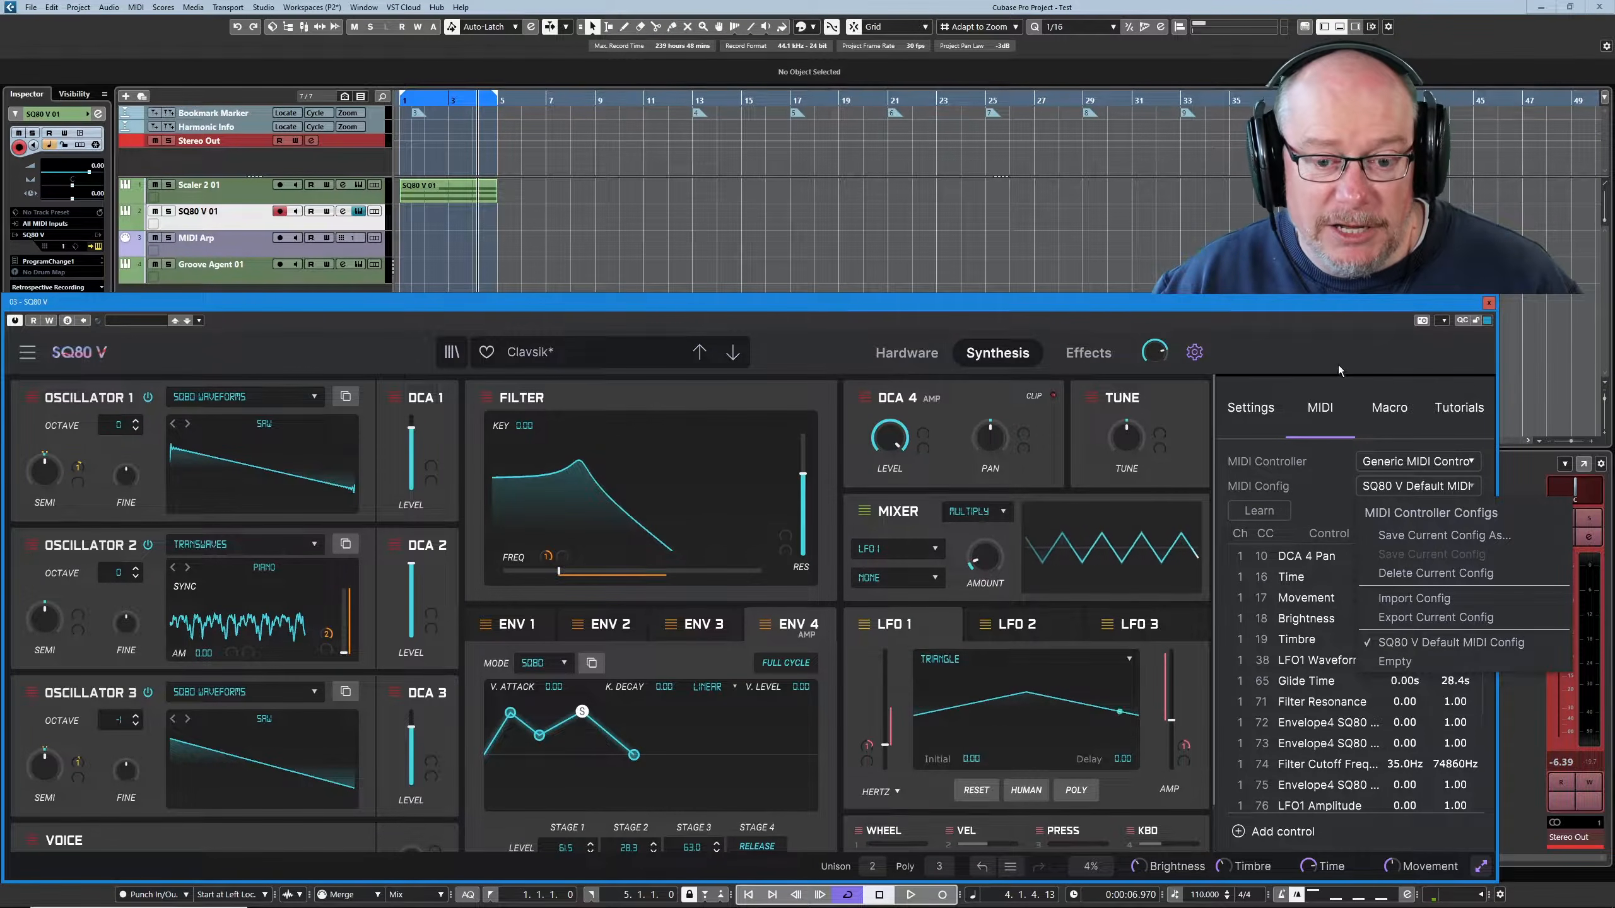
left_click(1427, 641)
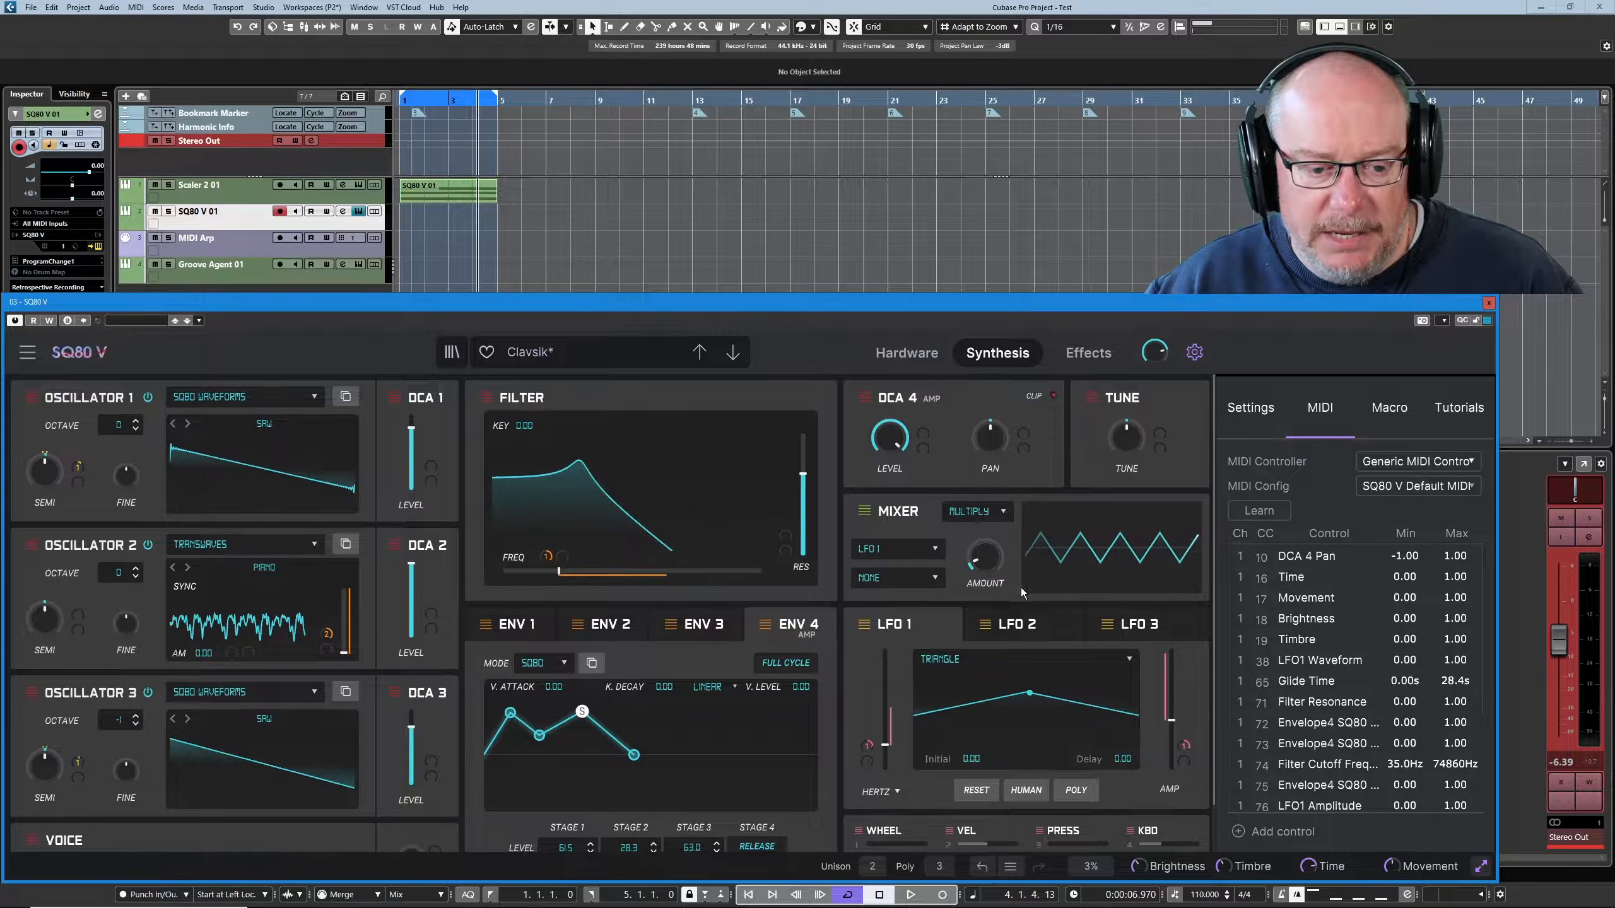
- Use MIDI Learn to map the modulation mixer's Amount knob to CC 23
left_click(1263, 513)
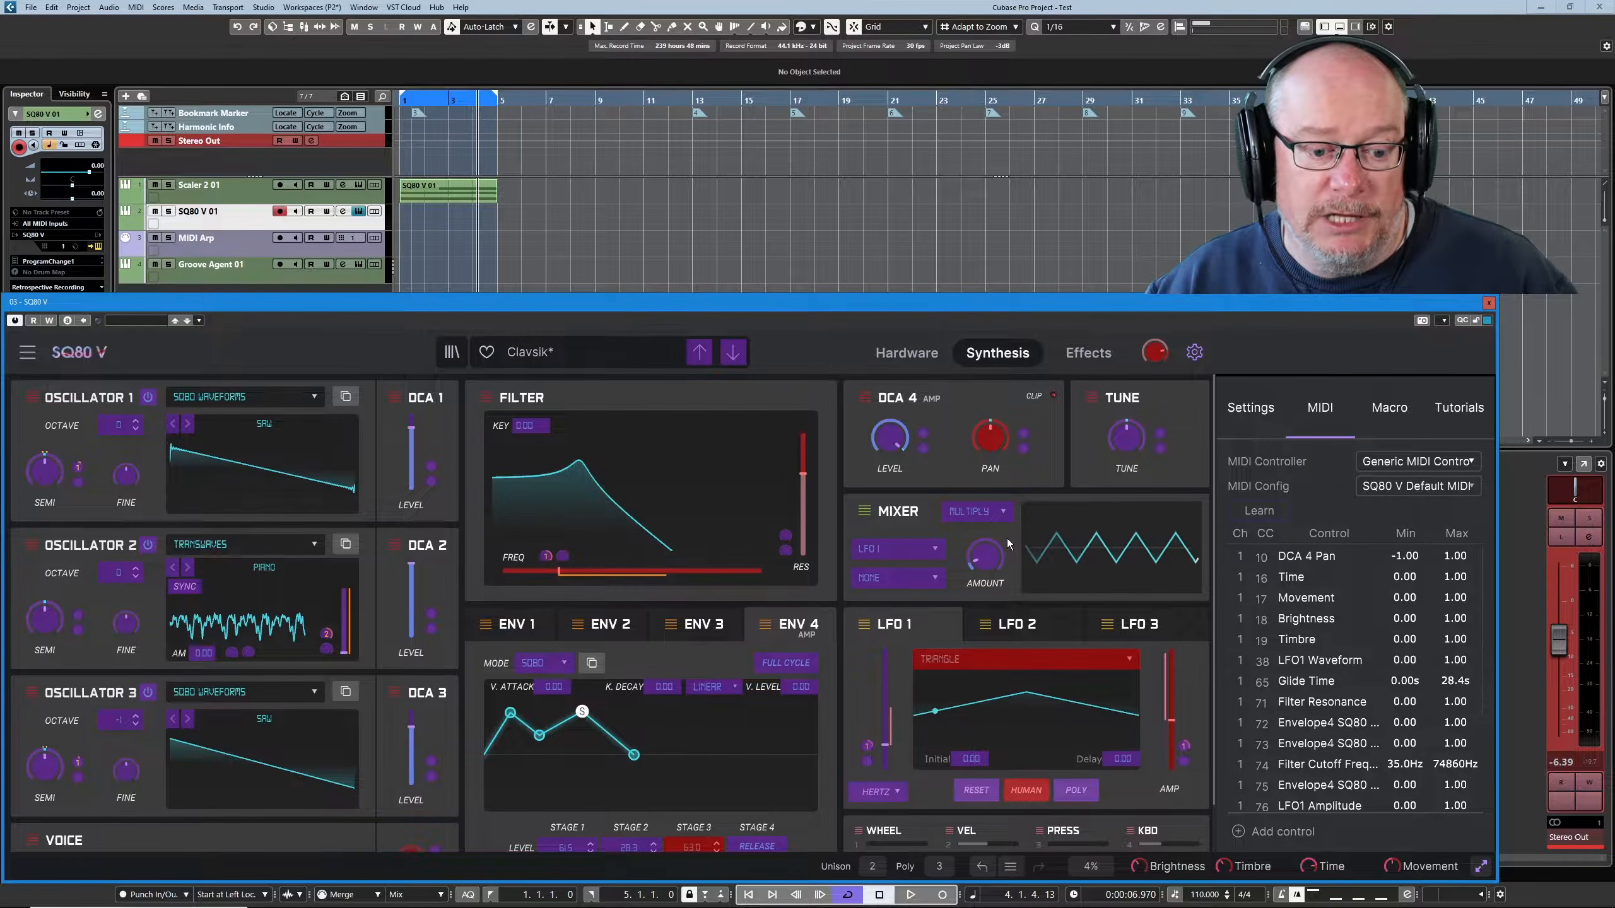
mouse_move(981, 560)
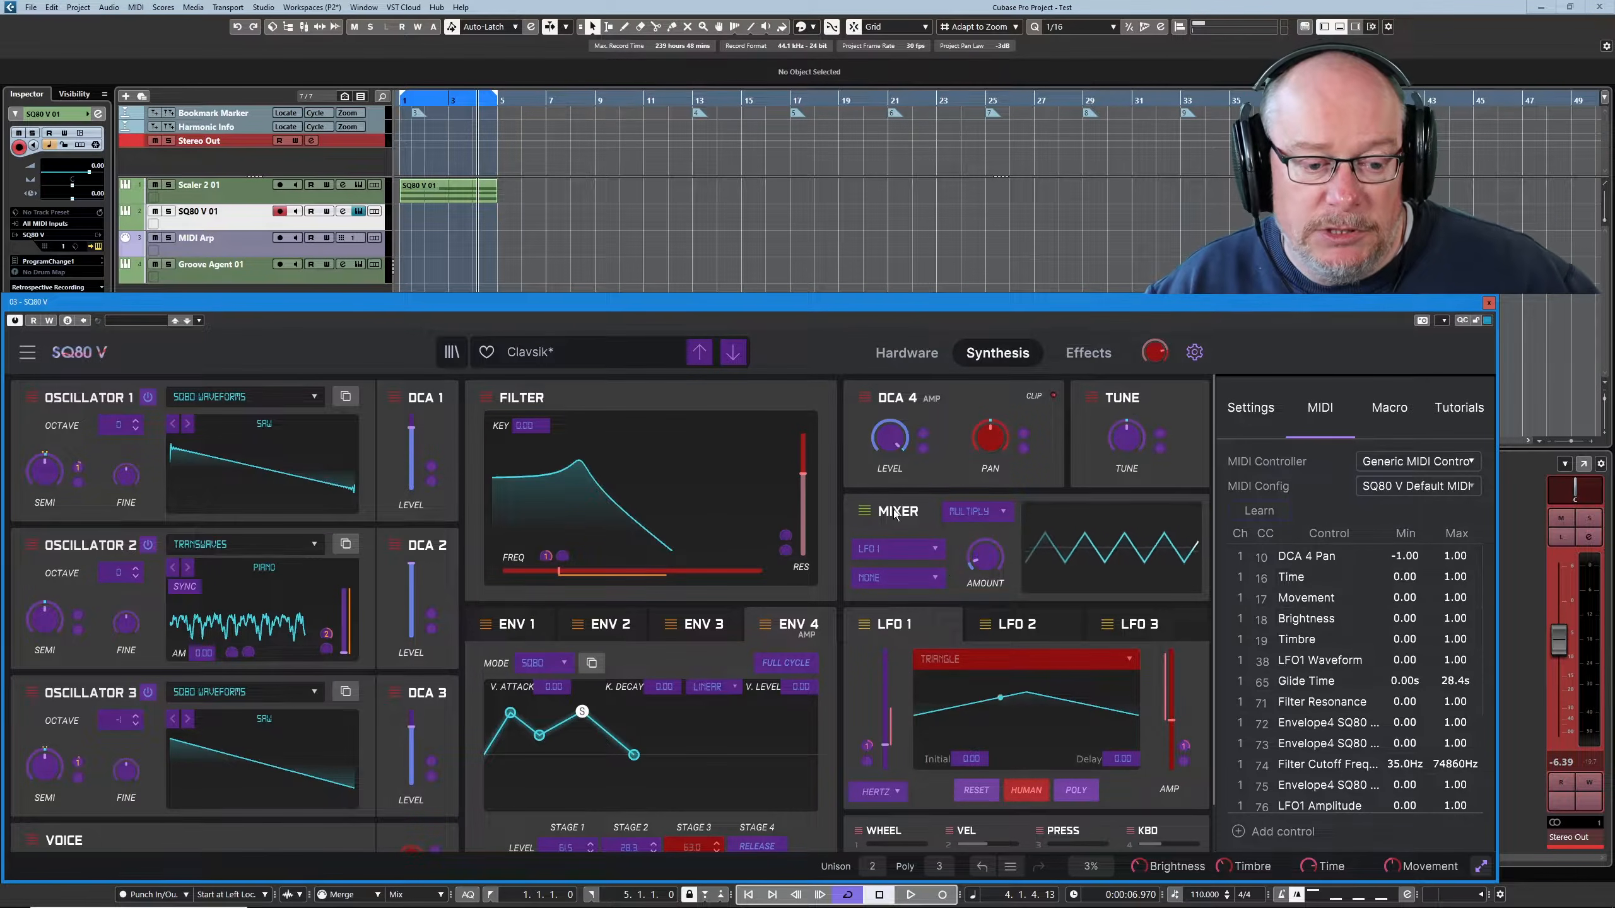
left_click(987, 559)
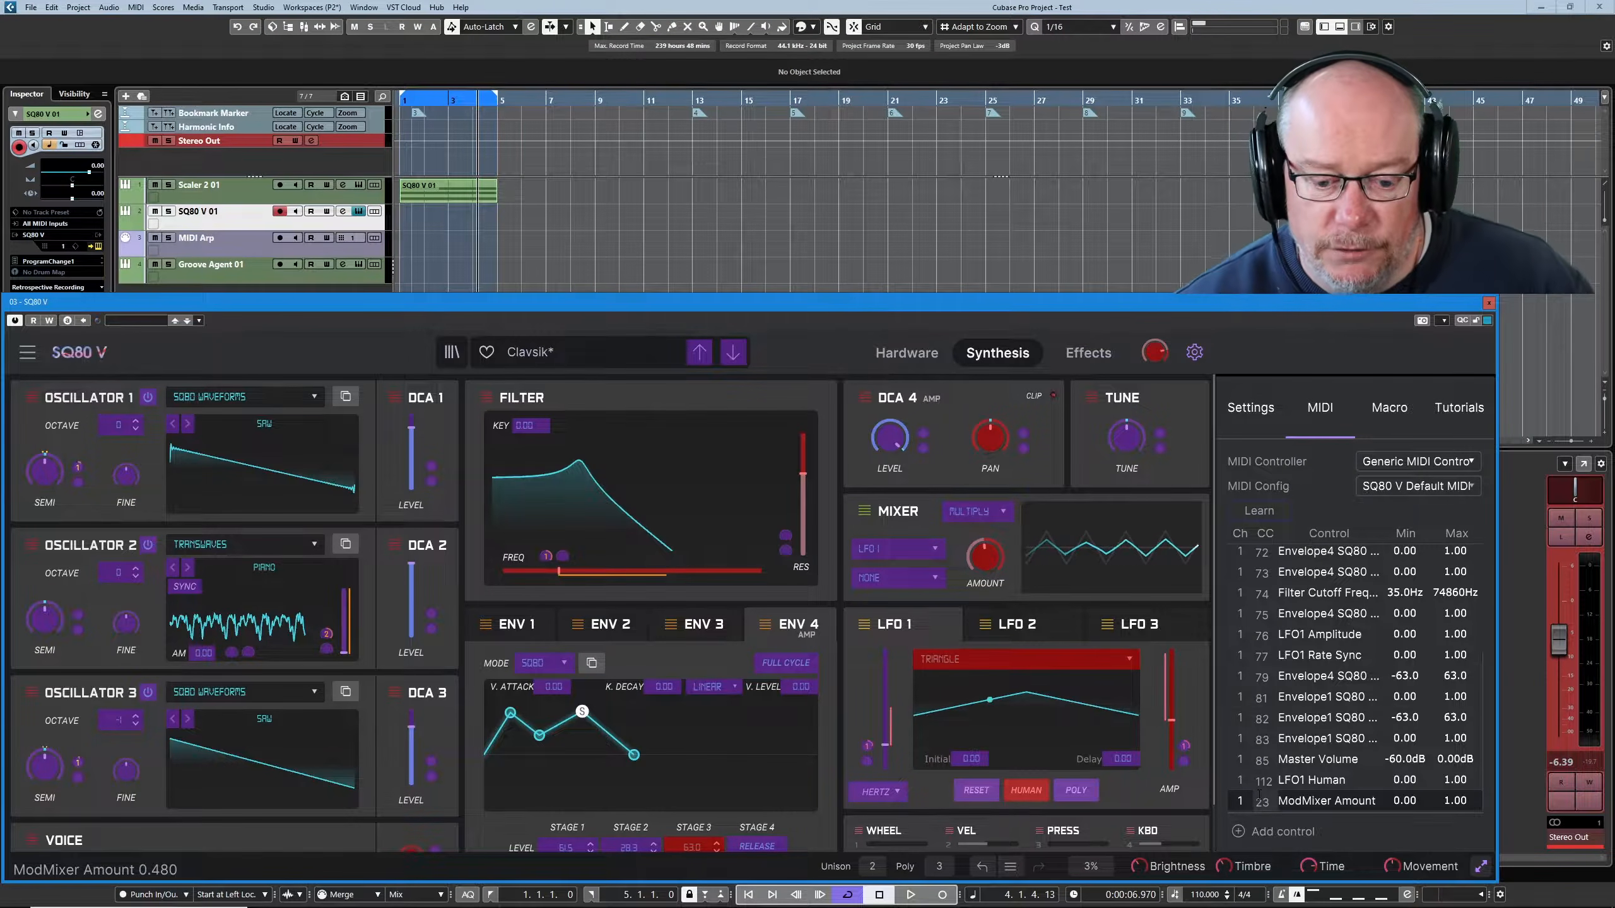
left_click(1250, 512)
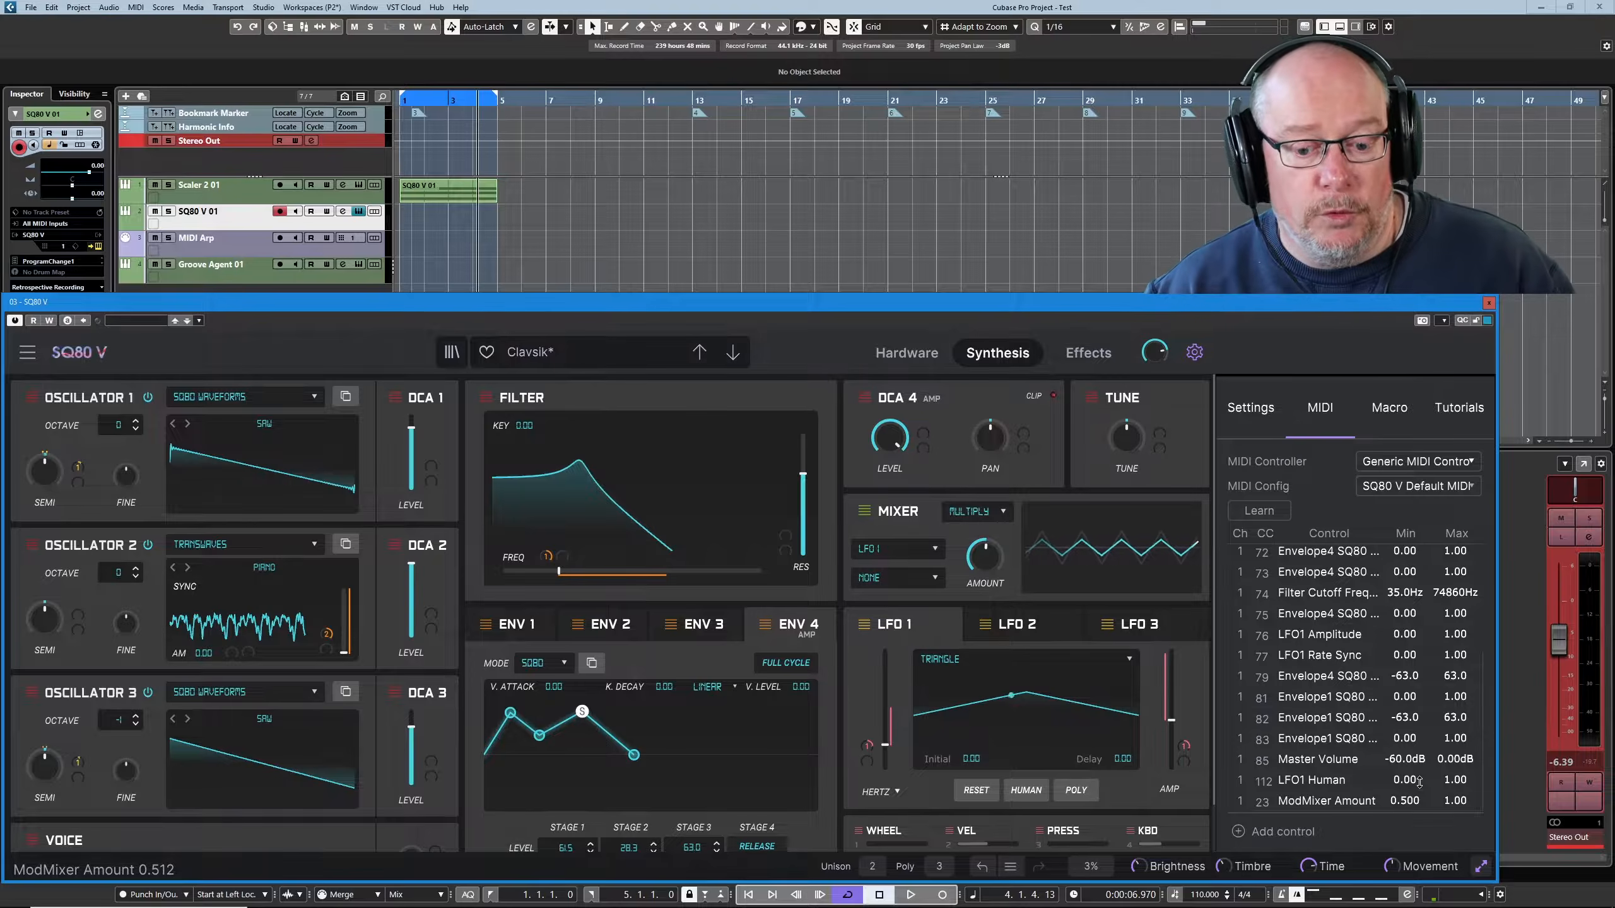
- Set the ModMixer Amount mapping's range to a minimum of 0.00 and a maximum of 1.00
right_click(1335, 800)
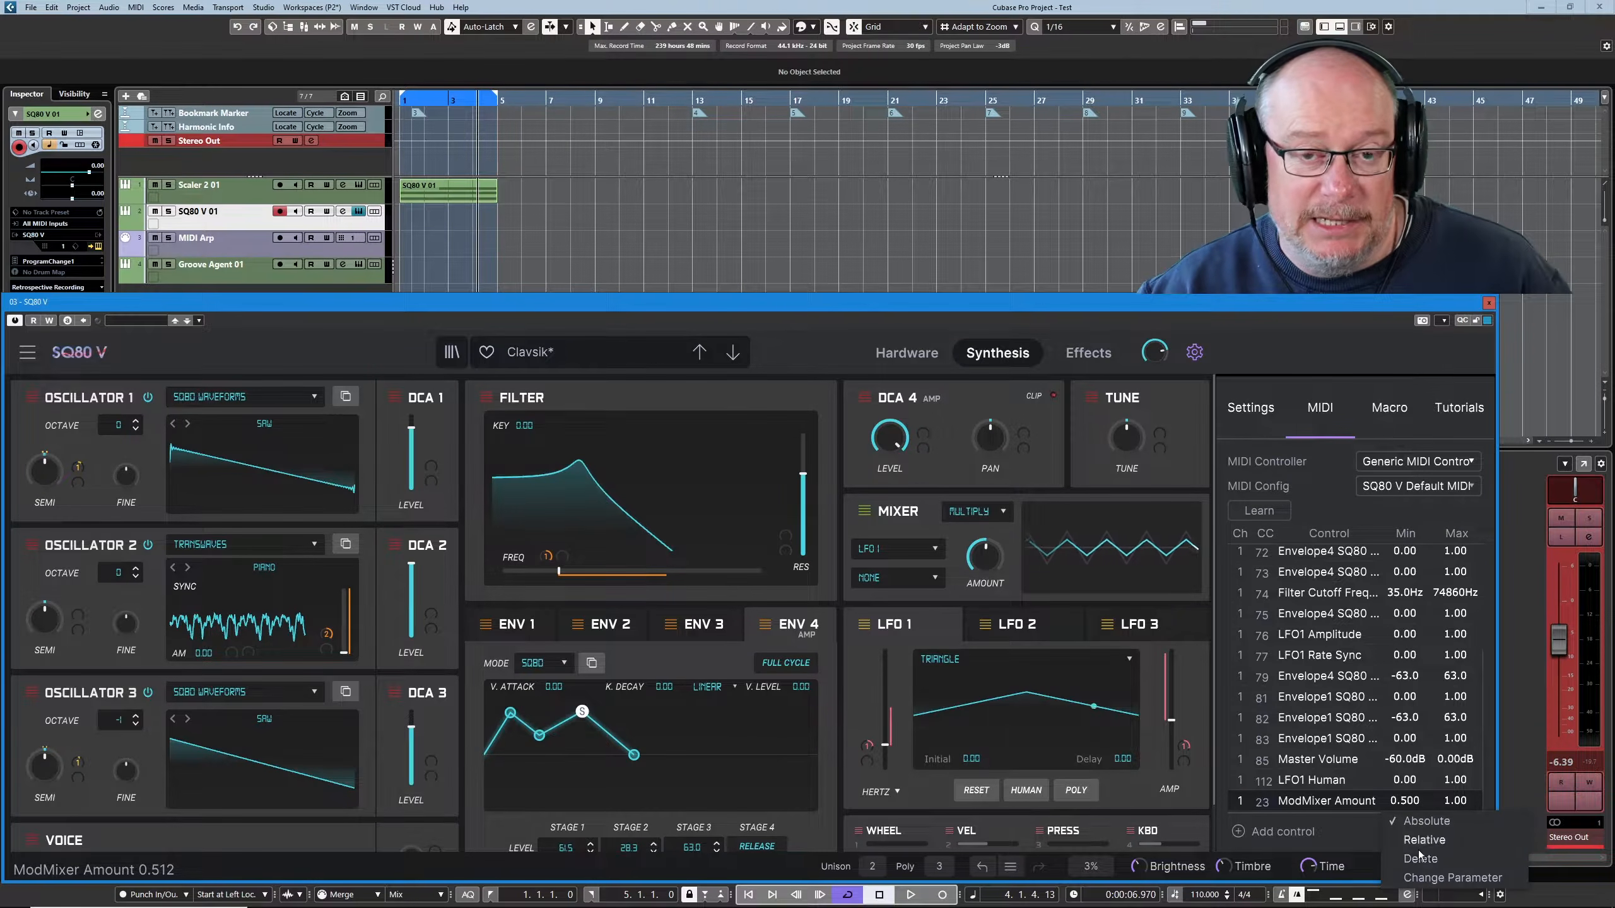
left_click(1365, 818)
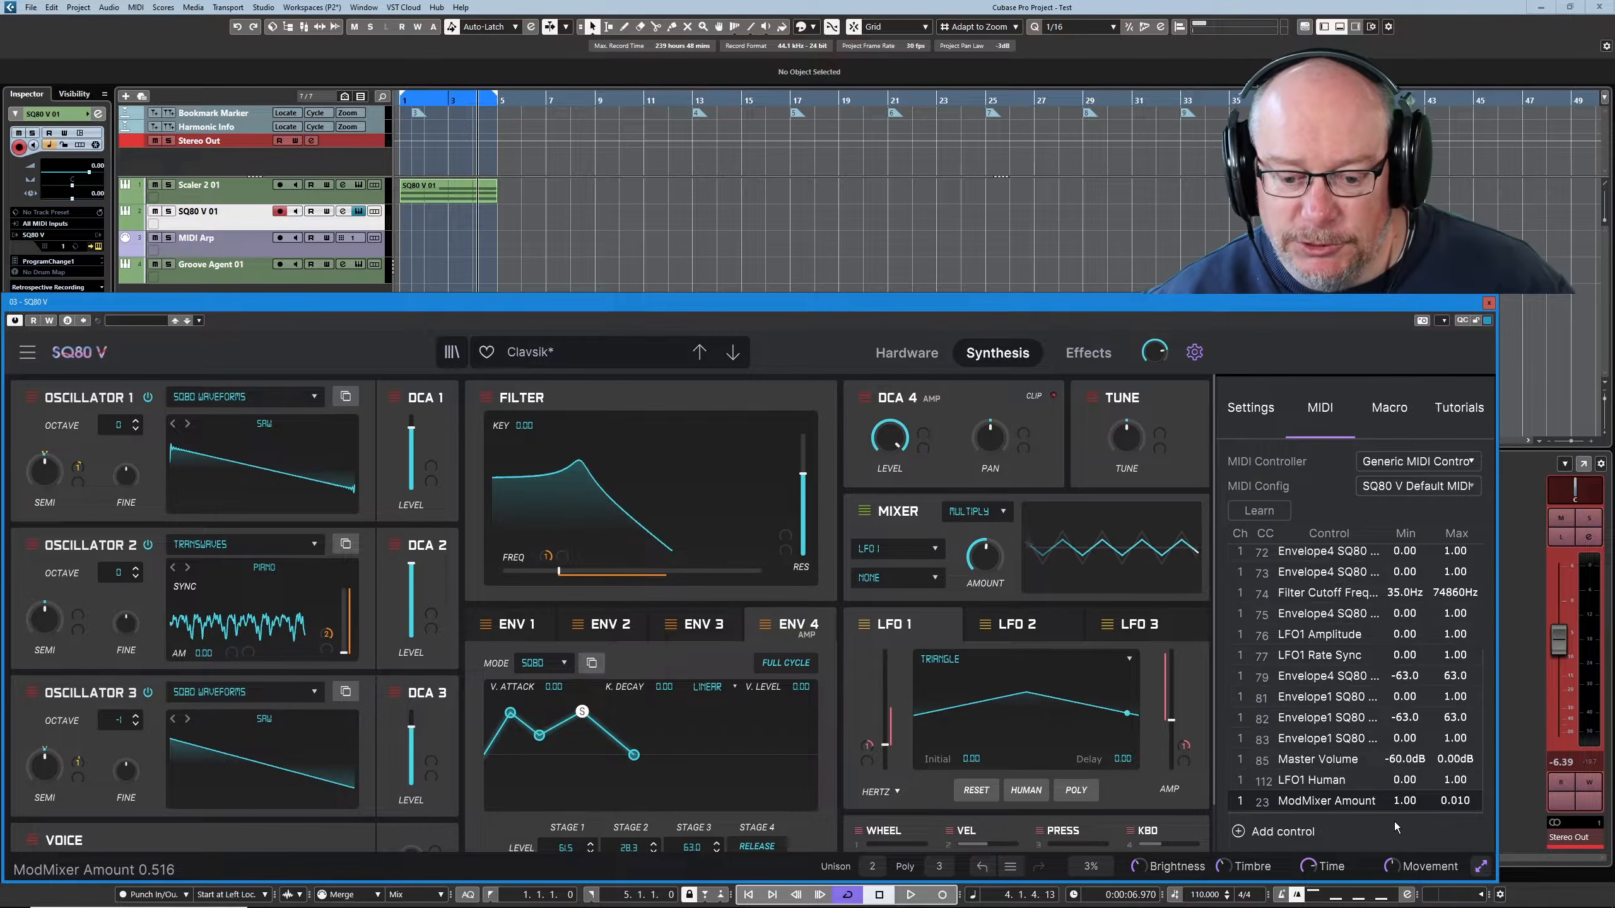
left_click_drag(1404, 801, 1402, 904)
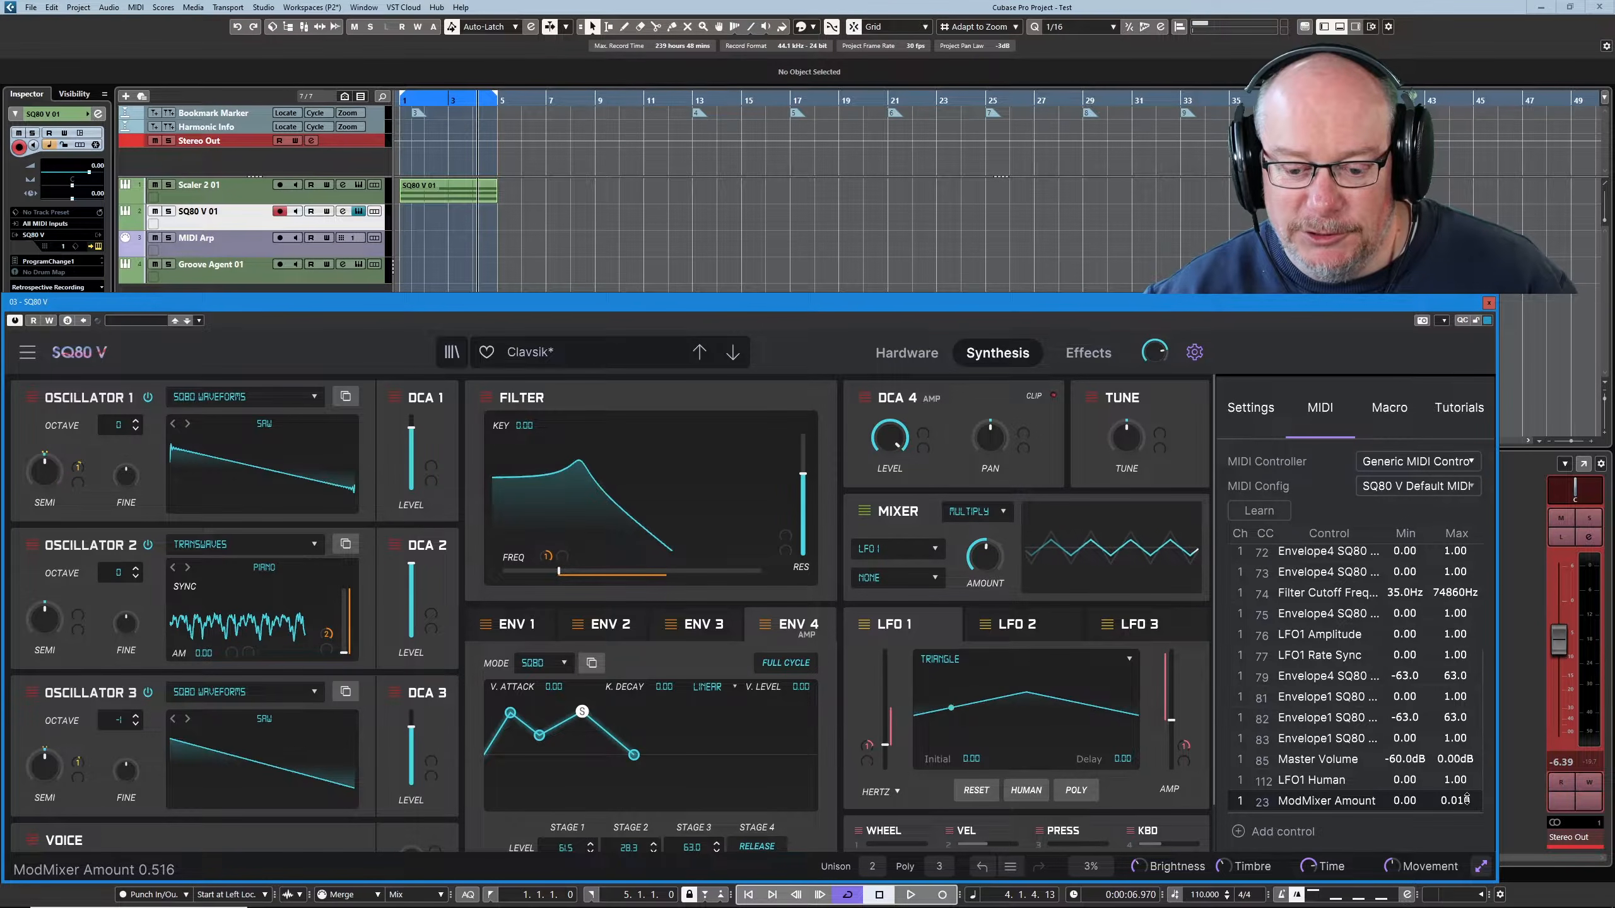
left_click_drag(1453, 802, 1445, 487)
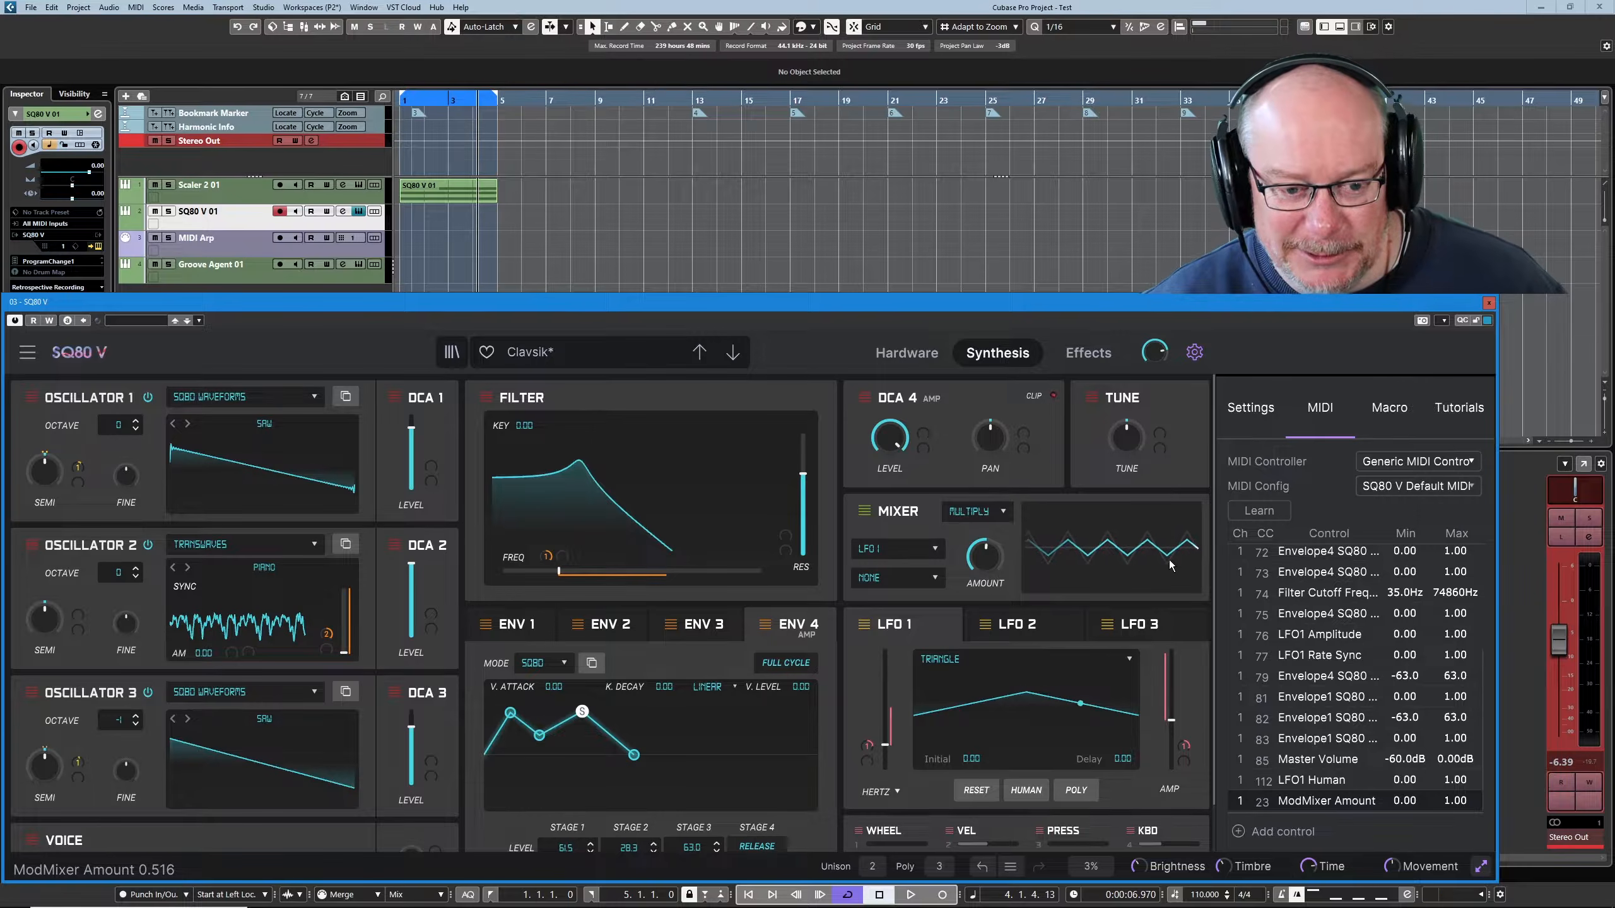
- Use MIDI Learn to map the LFO 1 waveform selector to CC 25
left_click(1268, 510)
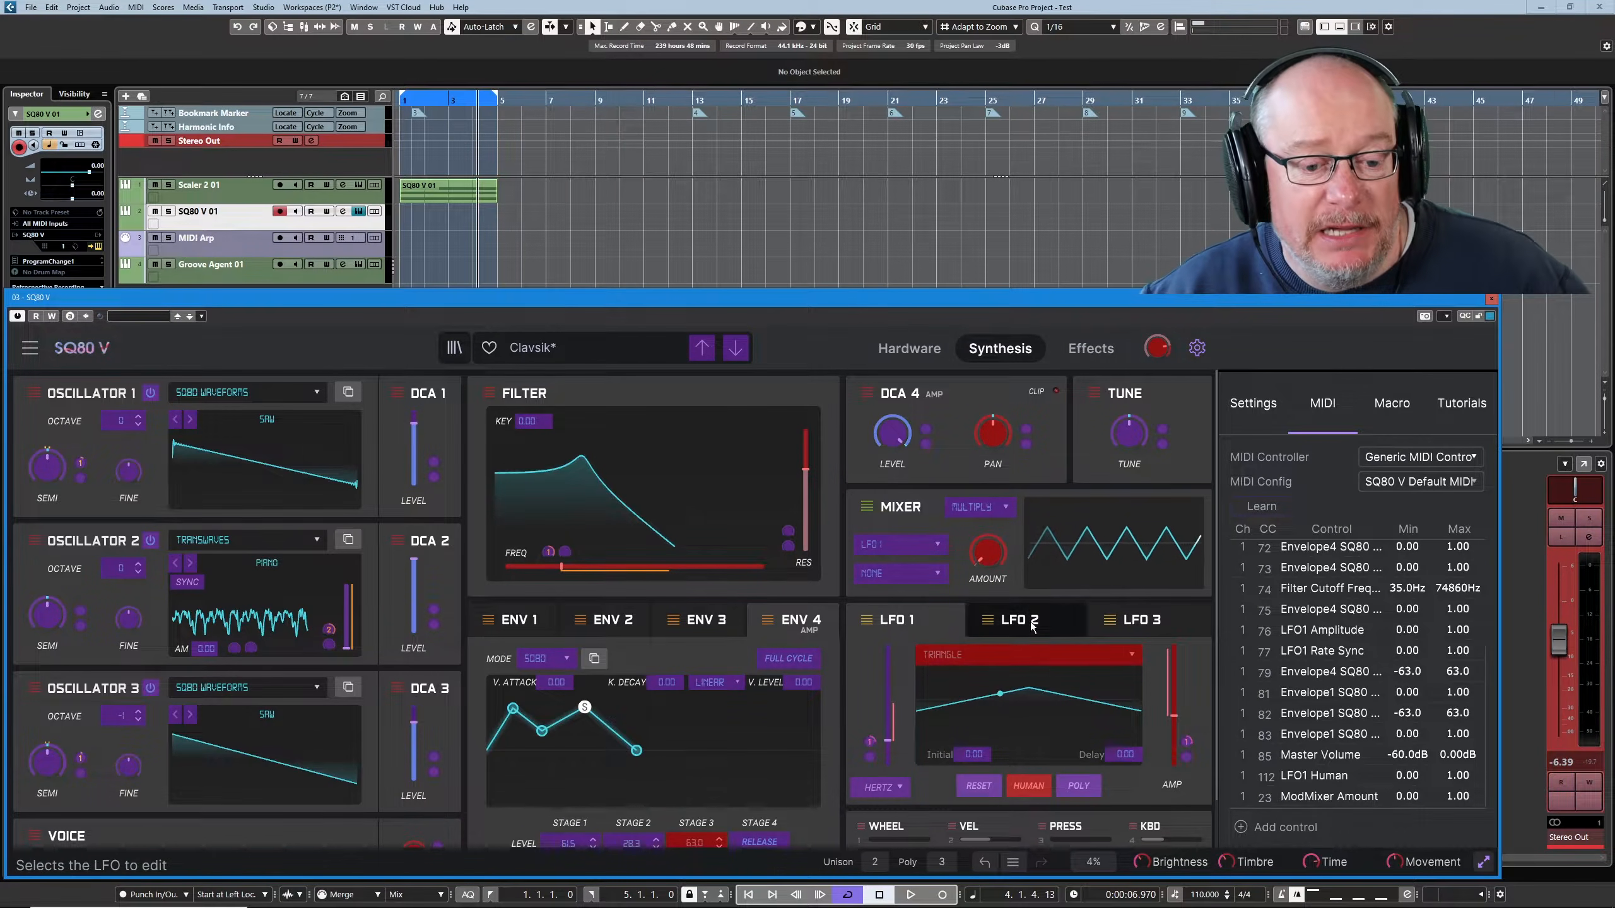
left_click(1015, 656)
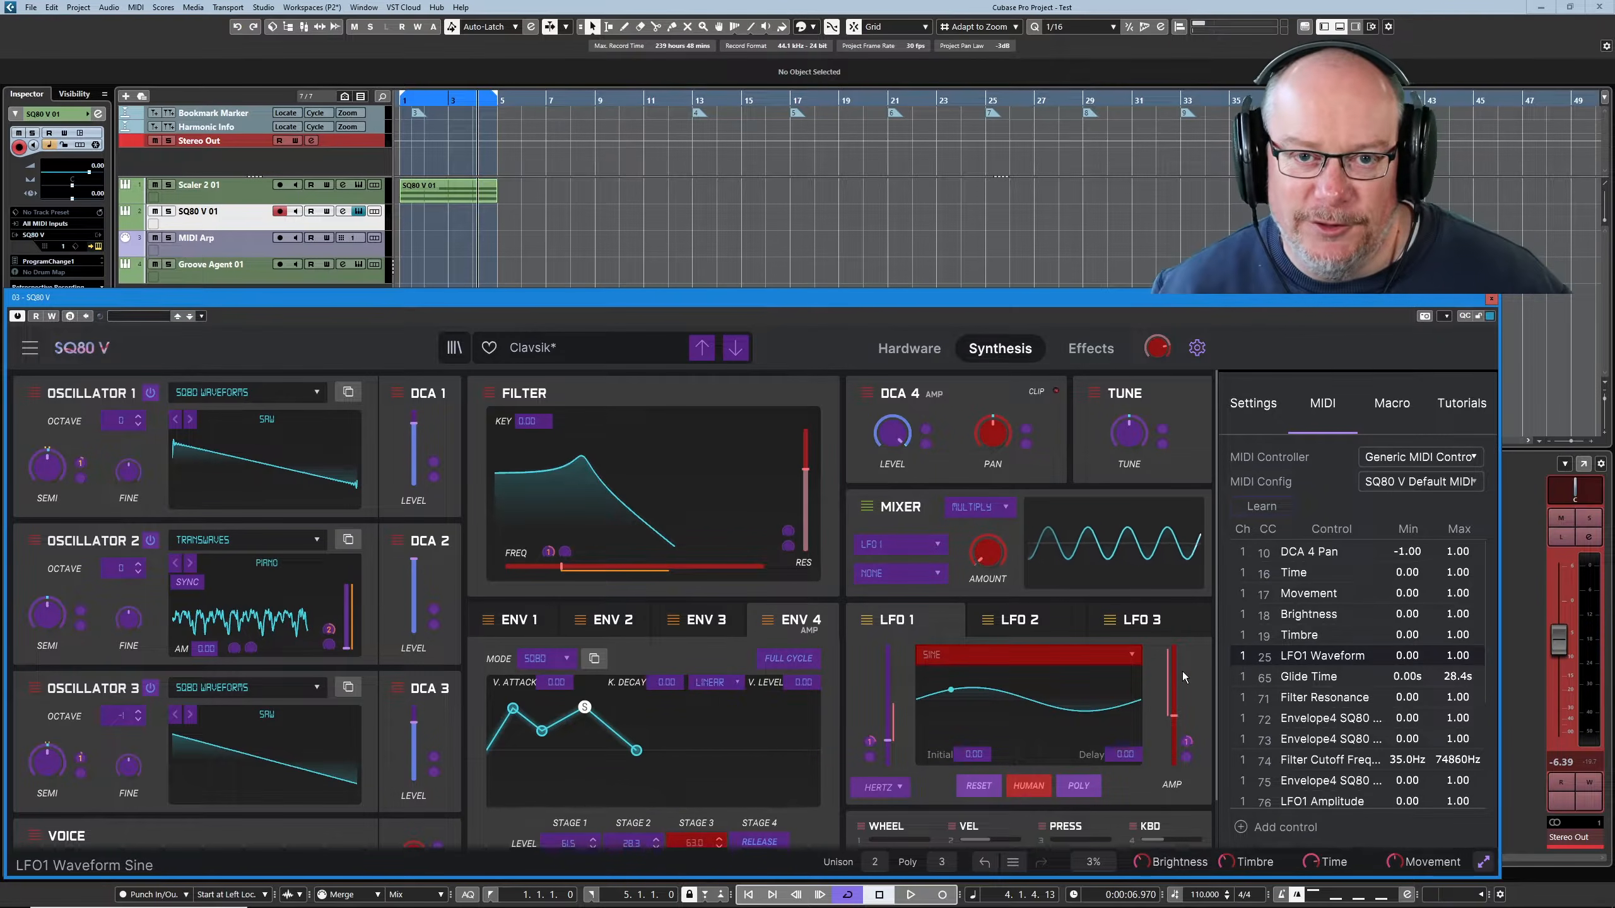
left_click(1261, 507)
- Set the CC number of the LFO1 Waveform mapping to 26
double_click(1264, 656)
type("26")
key("Return")
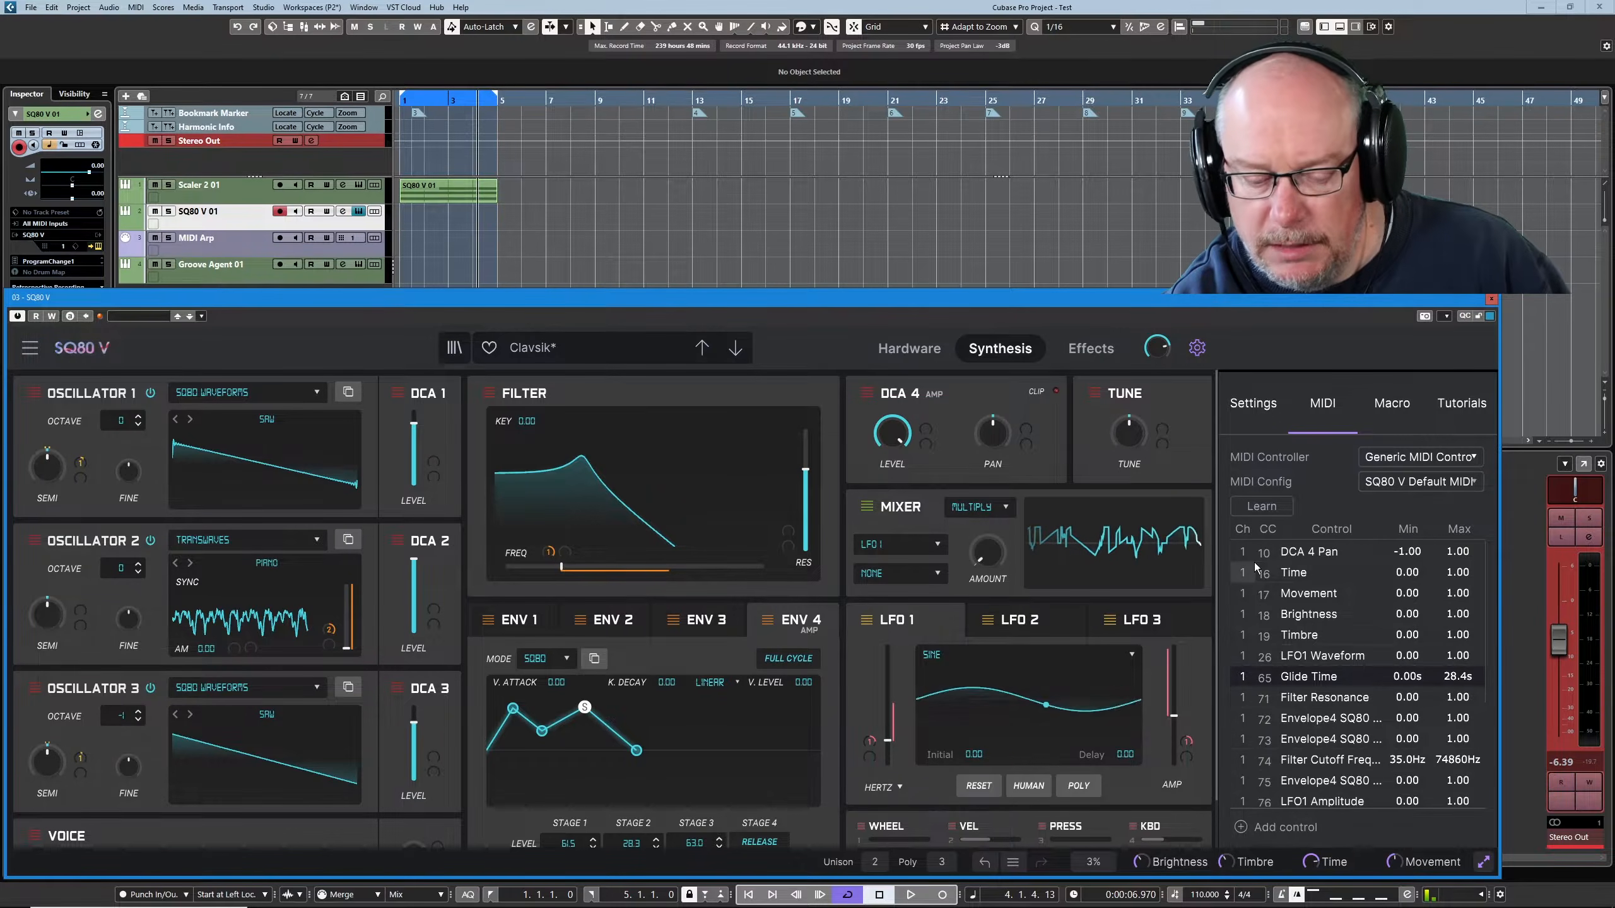
- Open the macro settings and rename the Brightness macro to Bob
left_click(1391, 410)
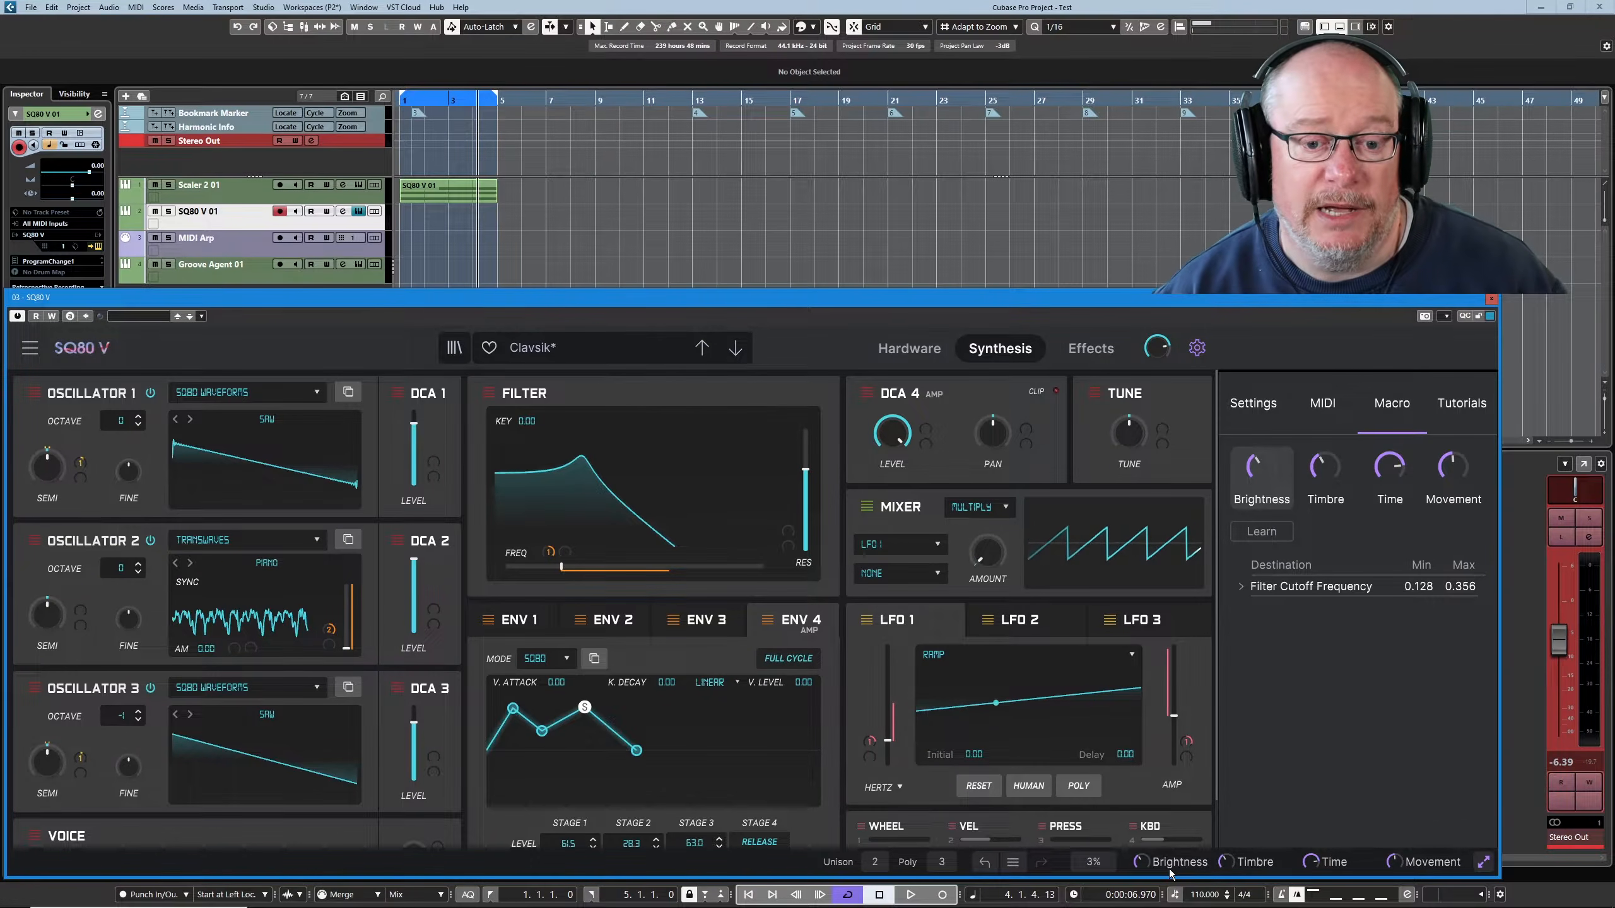
double_click(1263, 500)
type("Bob")
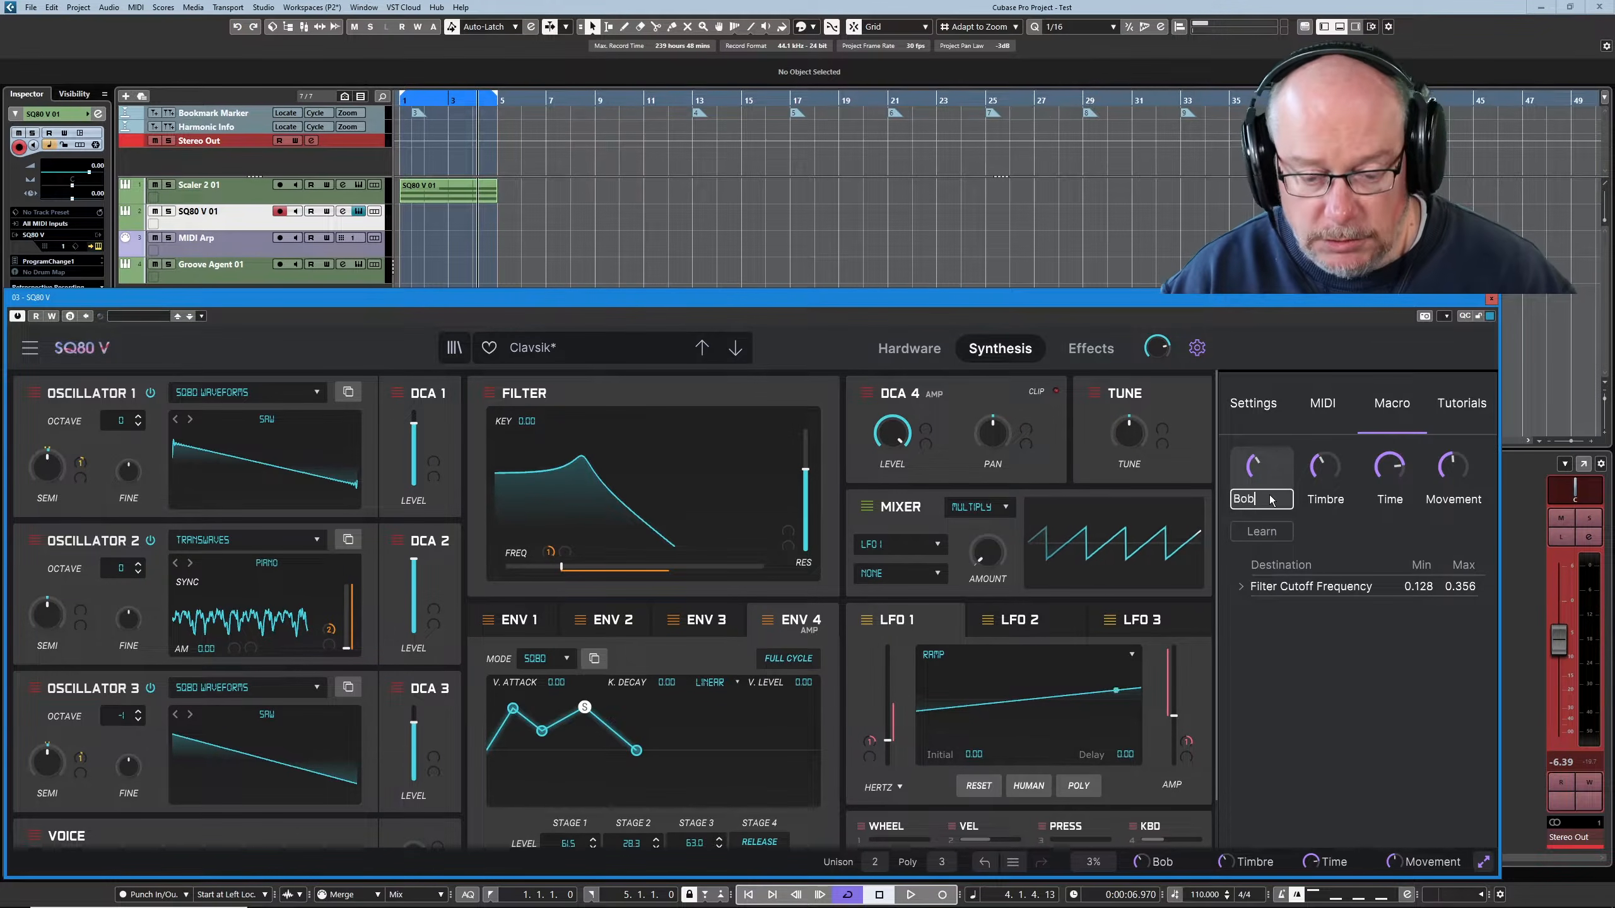
key("Return")
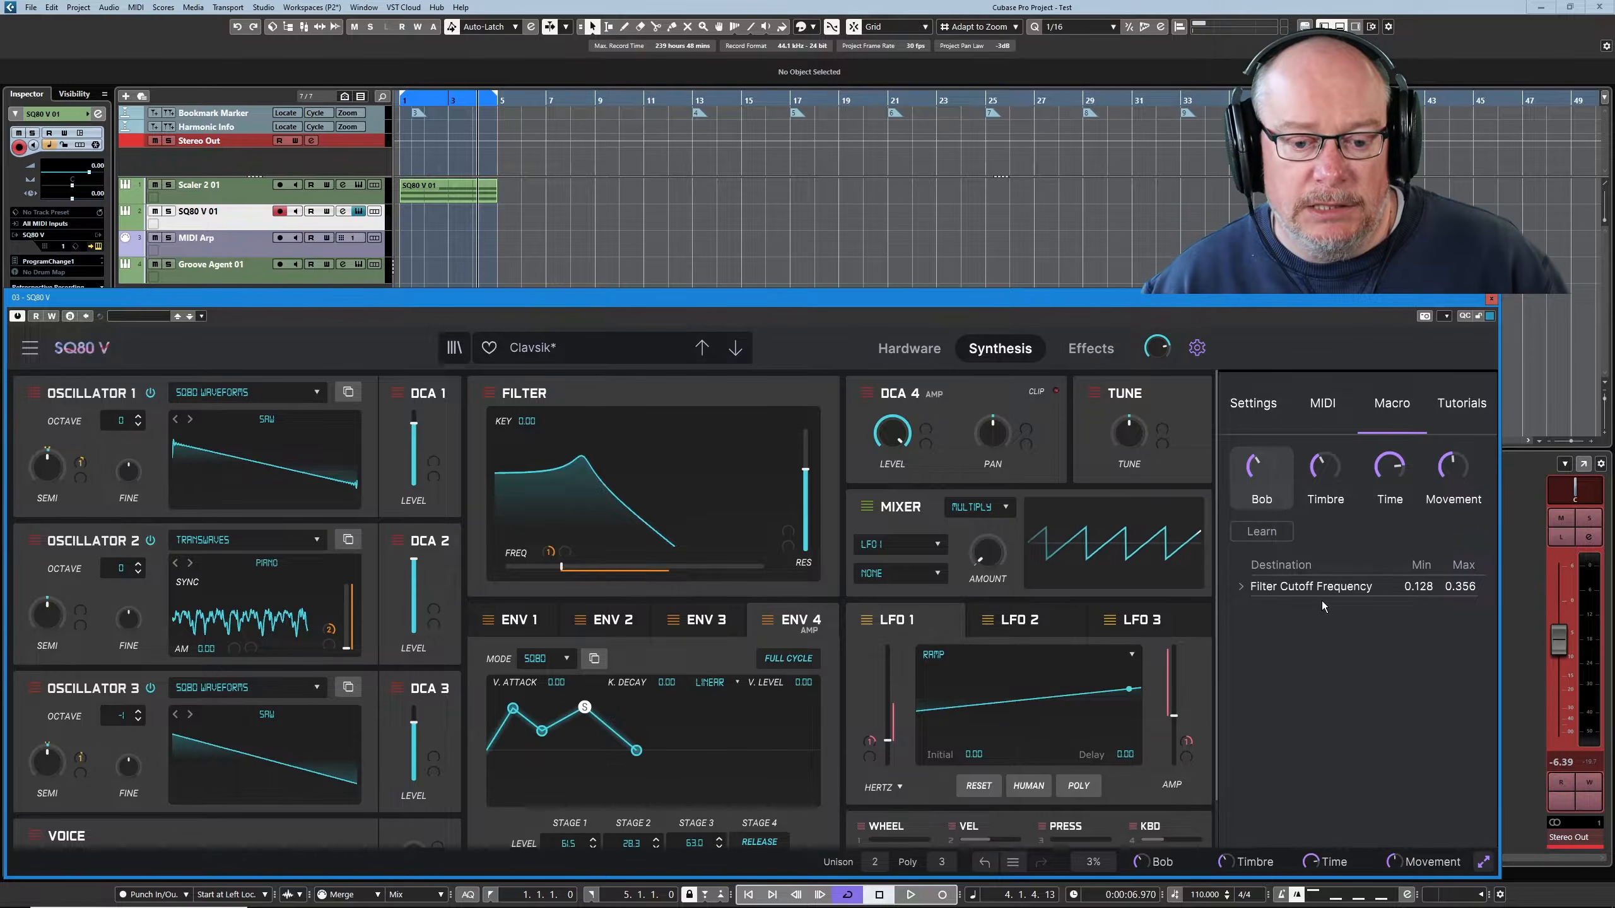
- Rename the first macro back to Brightness
double_click(1267, 503)
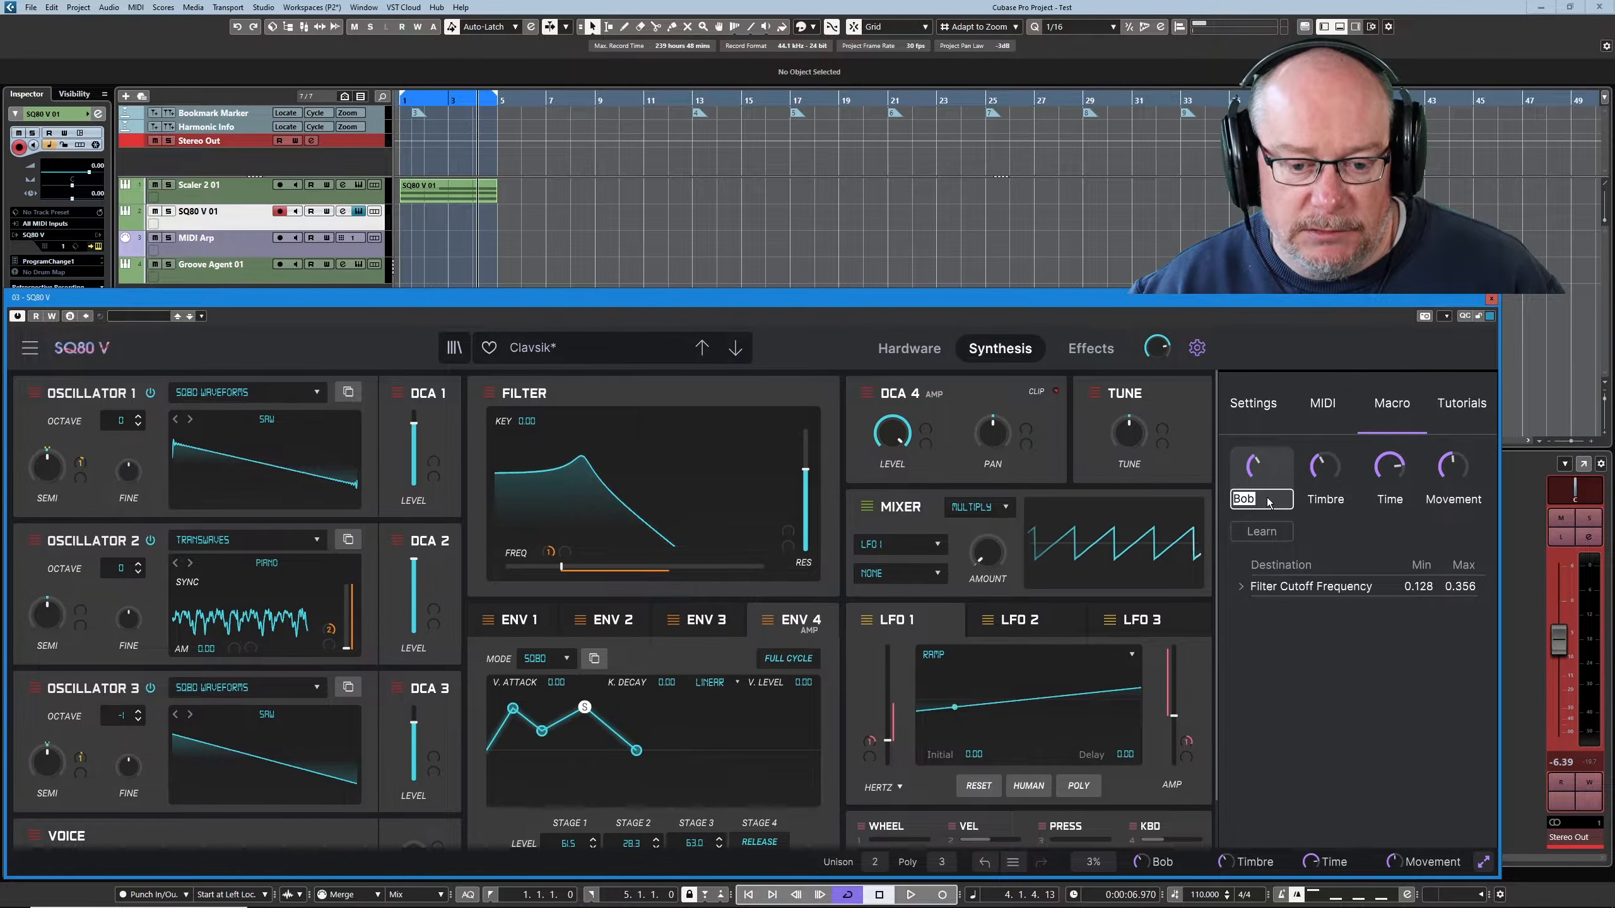
type("Brightness")
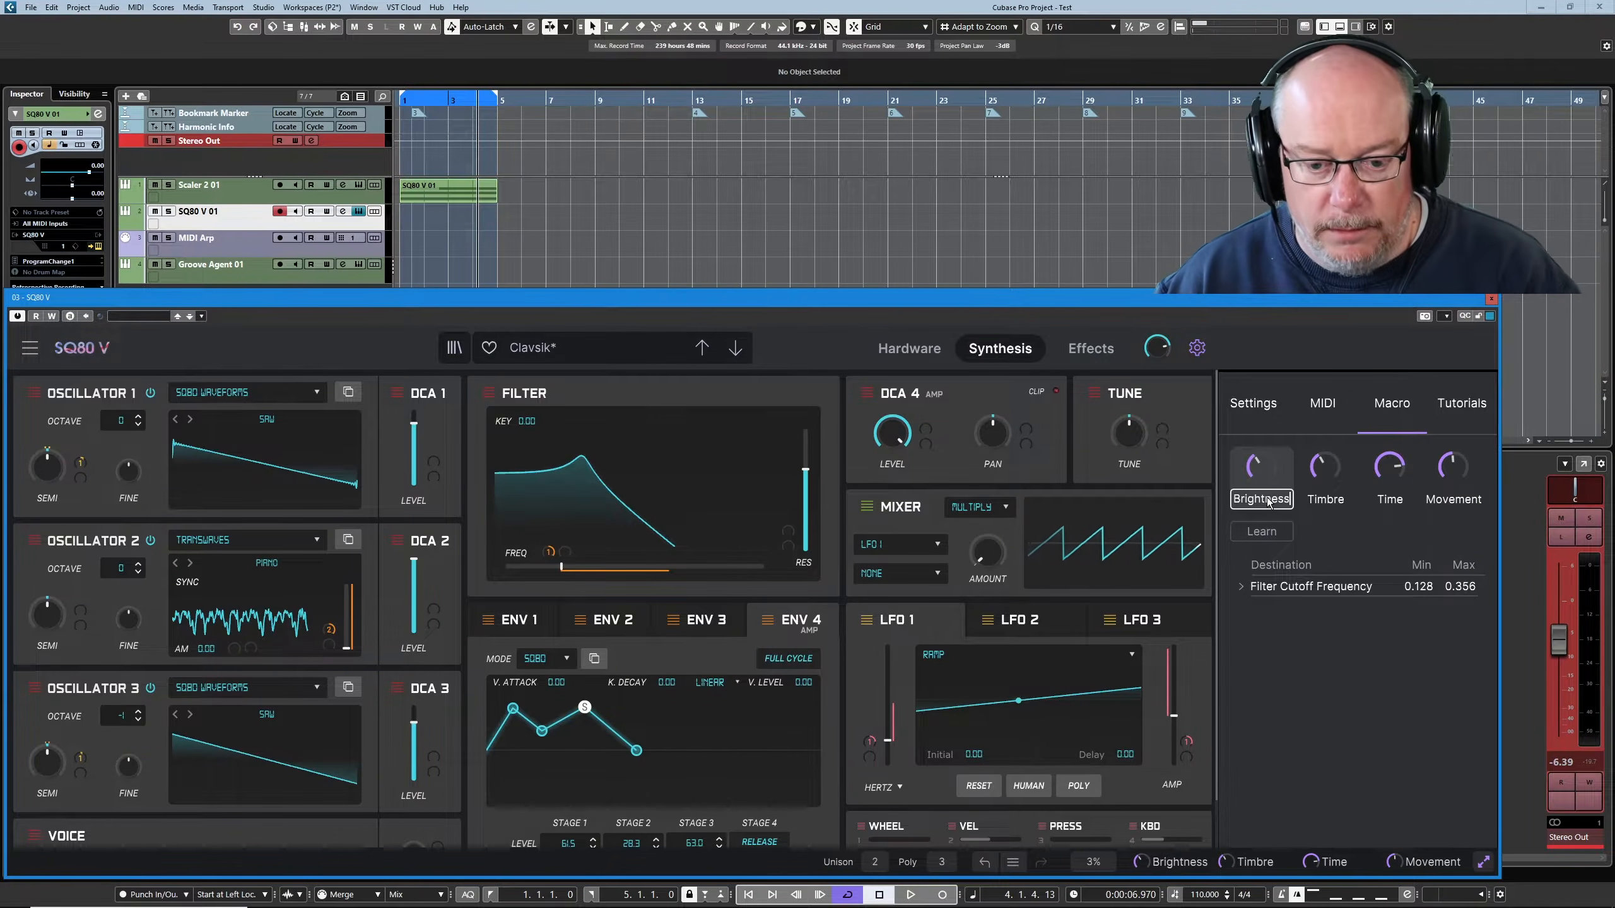
key("Return")
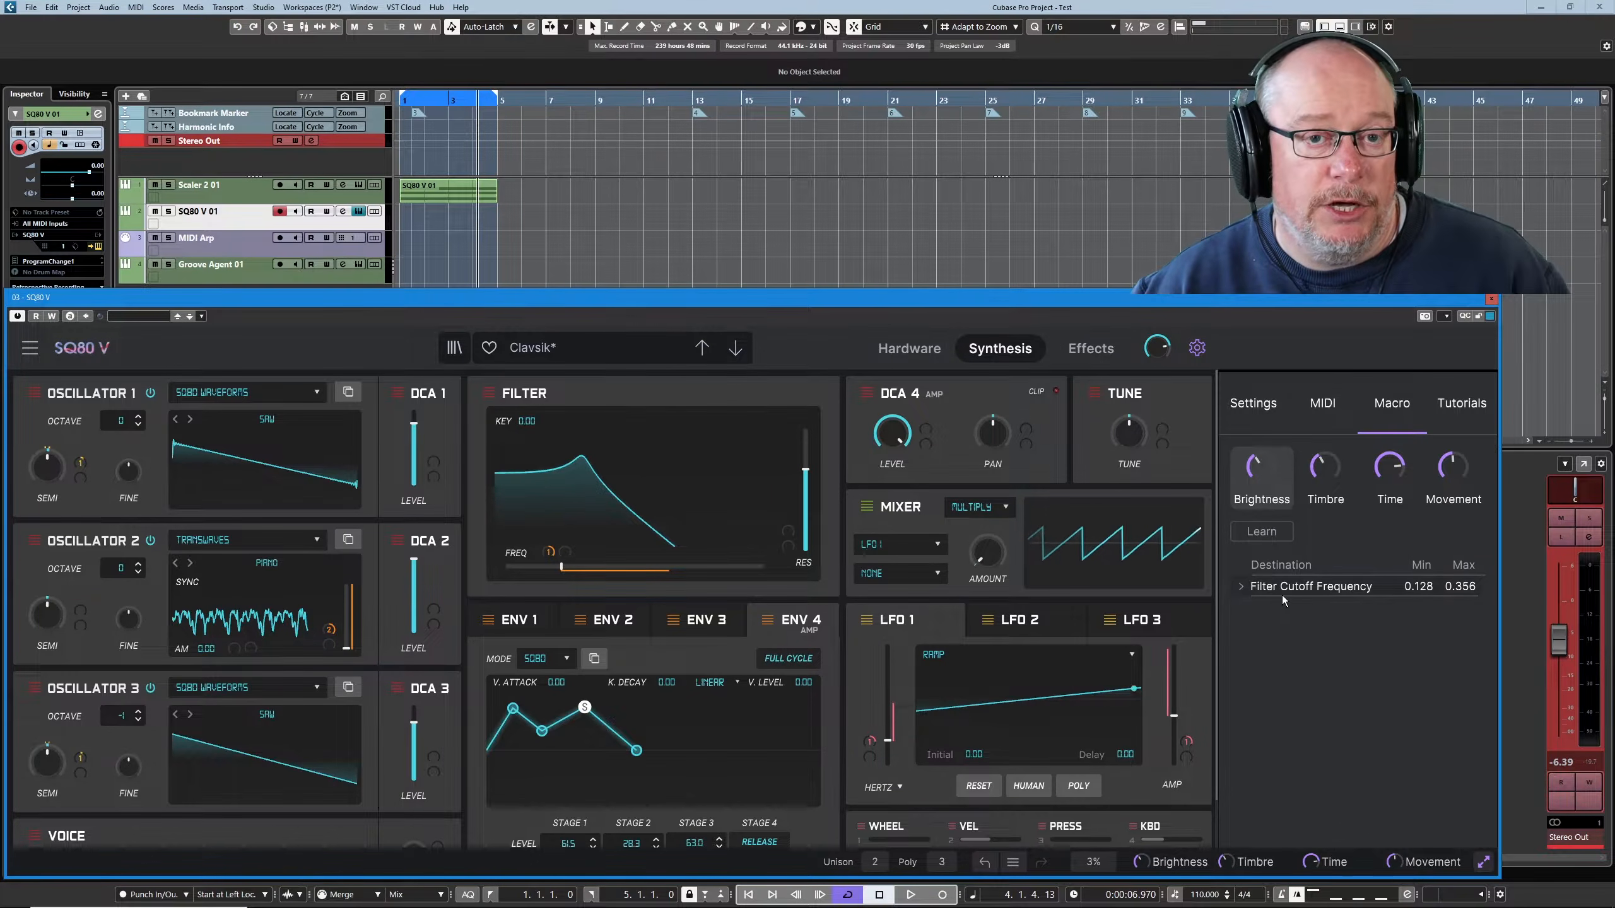
- Try out the Brightness macro and view the options for its Filter Cutoff Frequency destination without deleting it
mouse_move(1252, 466)
left_mouse_down()
mouse_move(1252, 493)
mouse_move(1252, 466)
left_mouse_up()
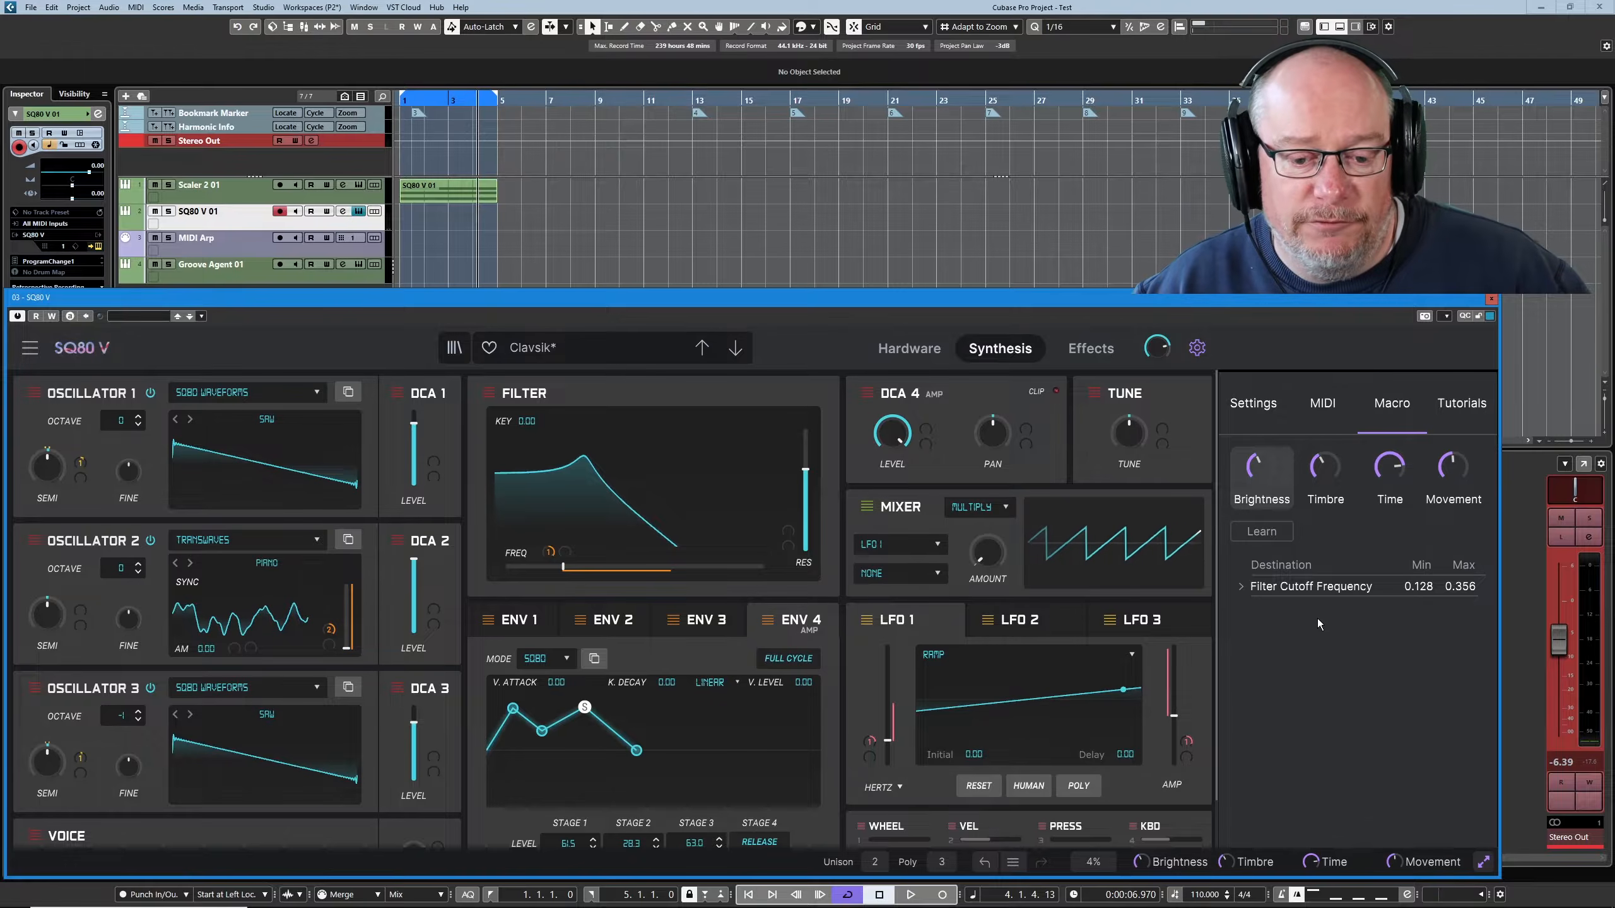
right_click(1285, 588)
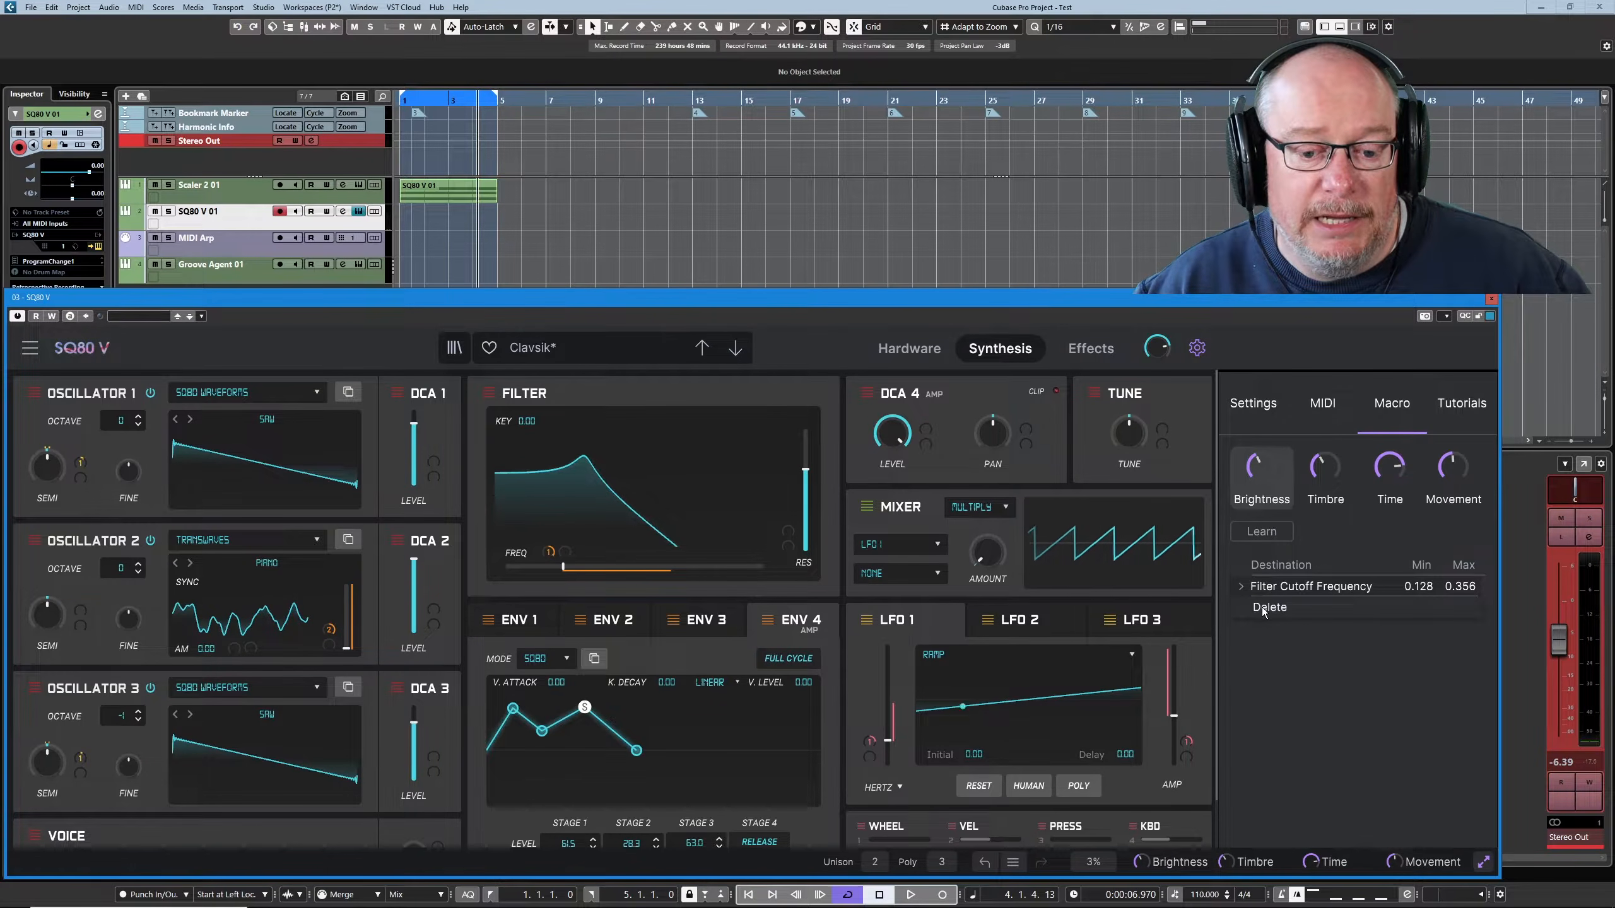
left_click(1330, 677)
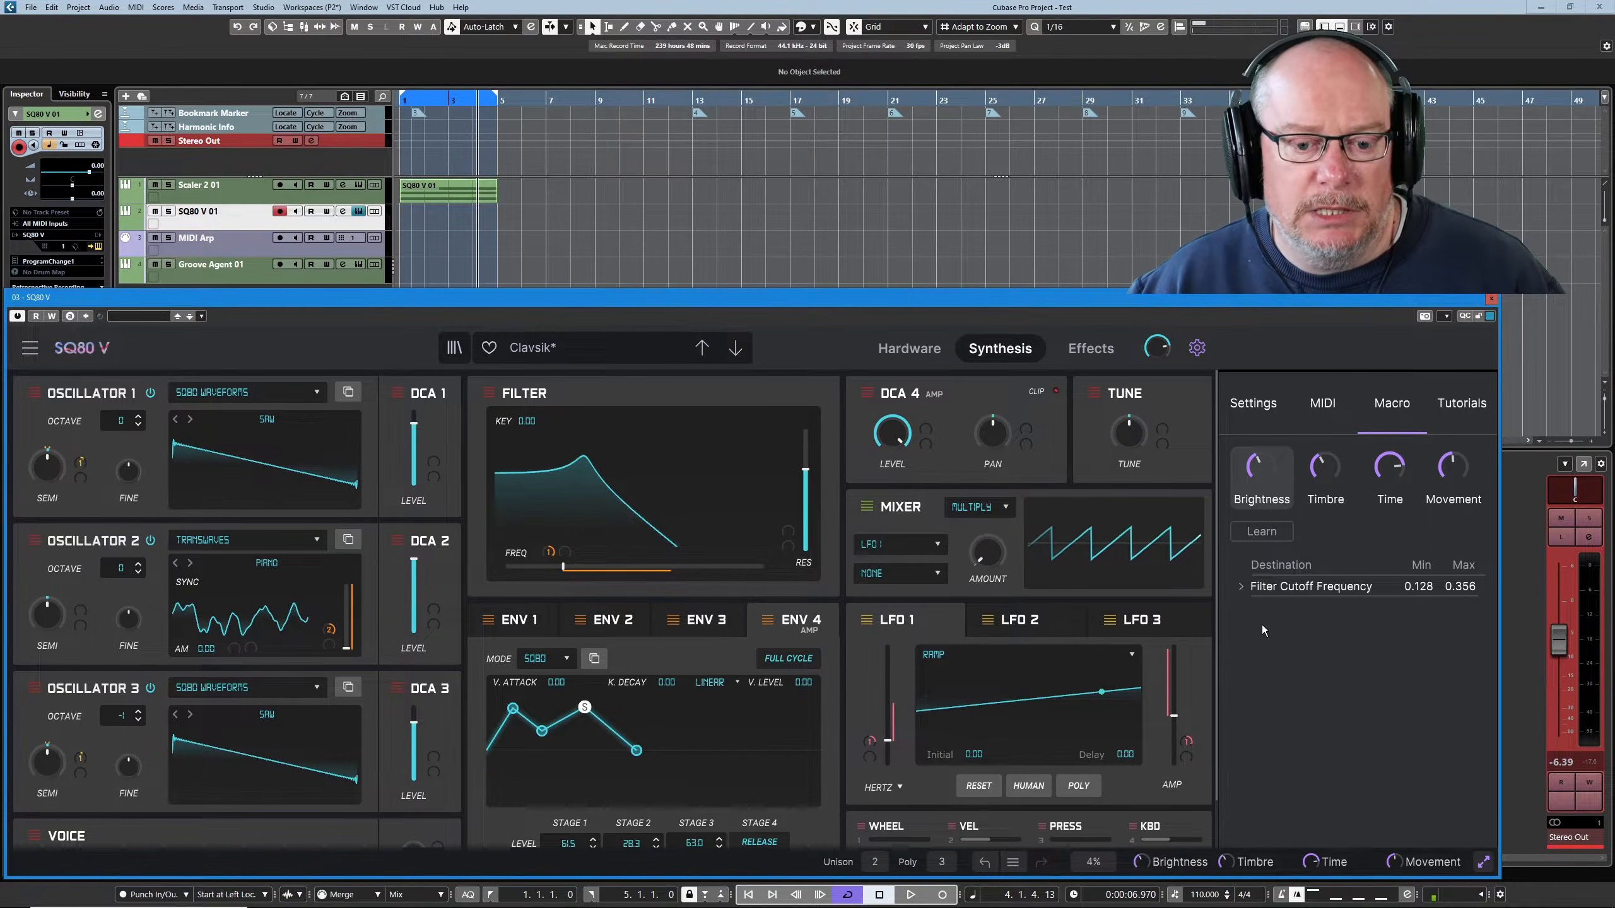
- Use macro Learn to add Filter Resonance as a destination of the Brightness macro, and try out the macro
left_click(1261, 532)
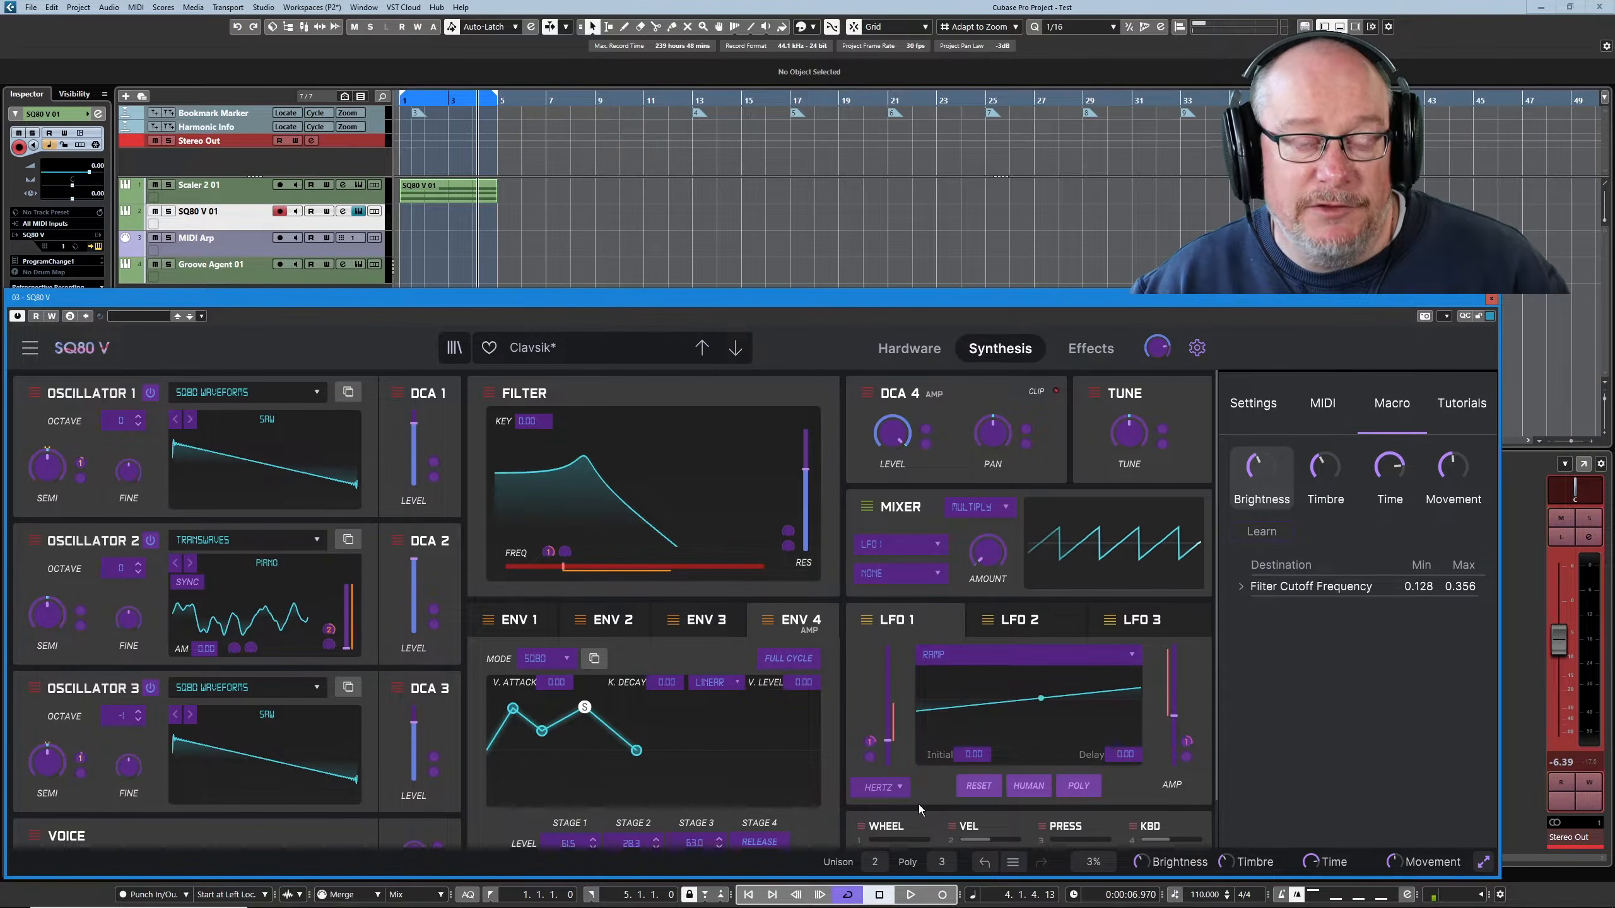
left_click(806, 469)
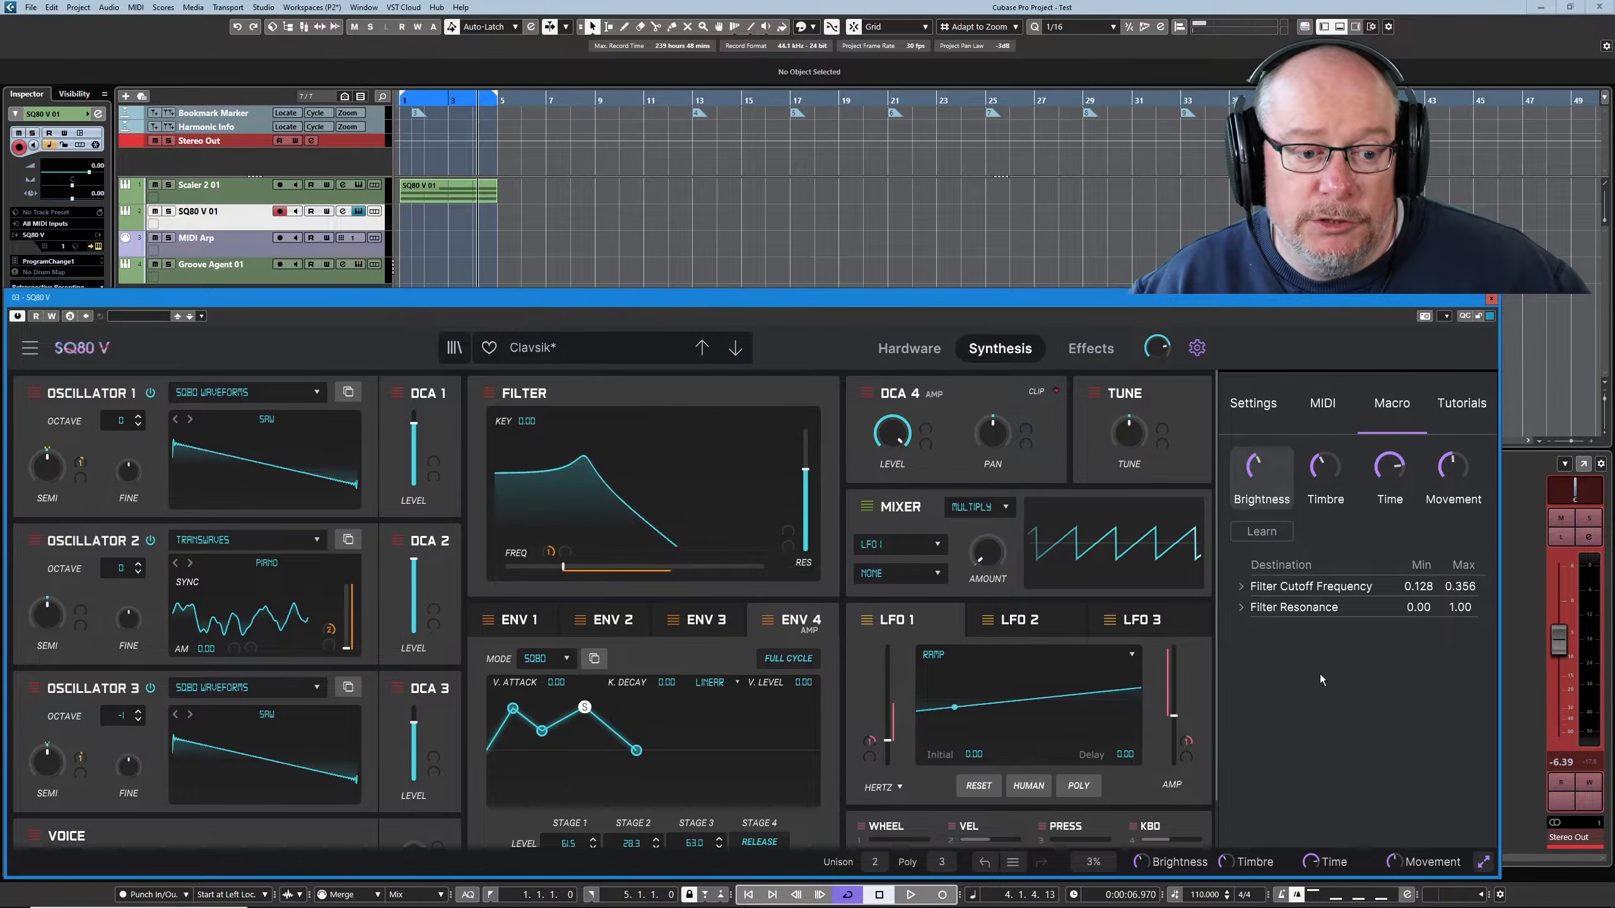
mouse_move(1254, 466)
left_mouse_down()
mouse_move(1254, 391)
mouse_move(1265, 472)
left_mouse_up()
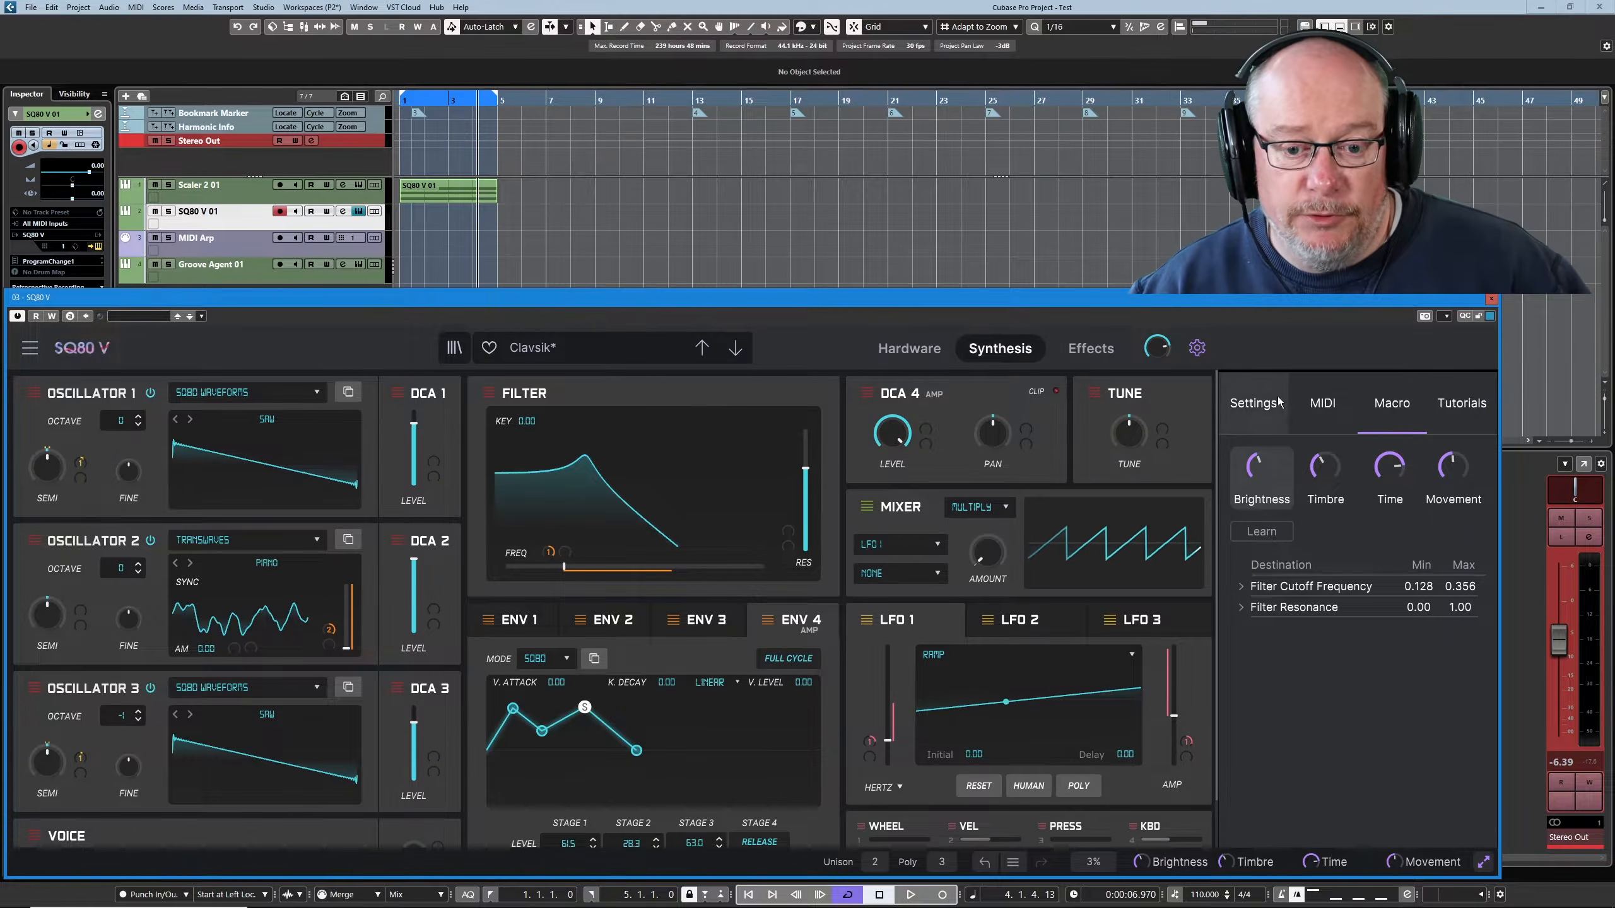
- Use MIDI Learn to map controller CC 29 to the Brightness macro, then return to the macro settings
left_click(1335, 404)
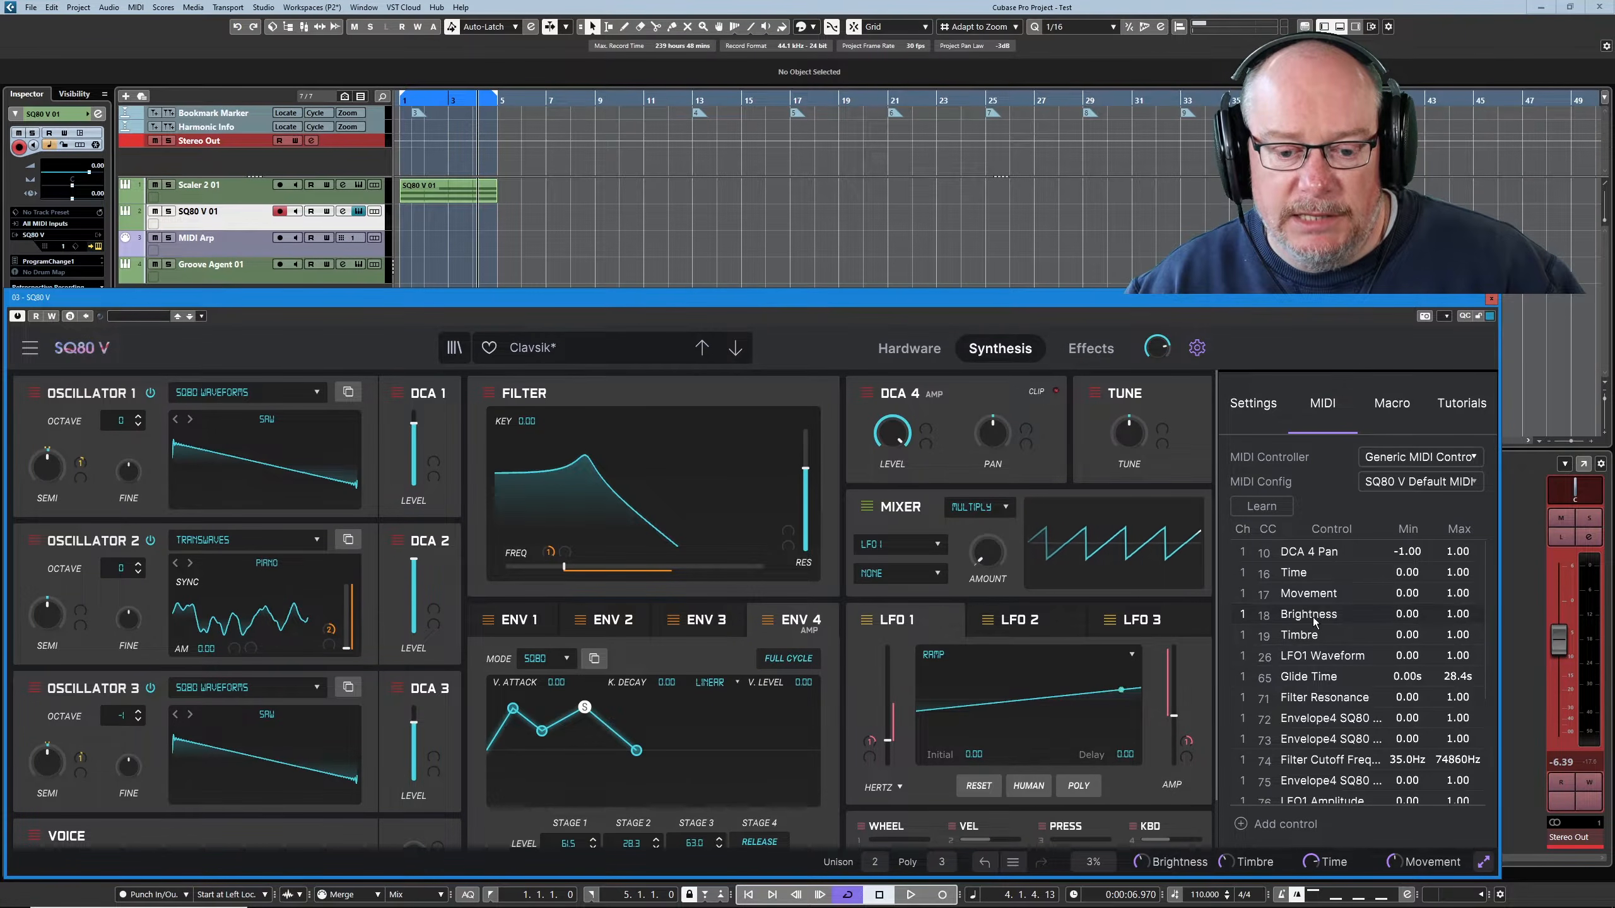
left_click(1251, 509)
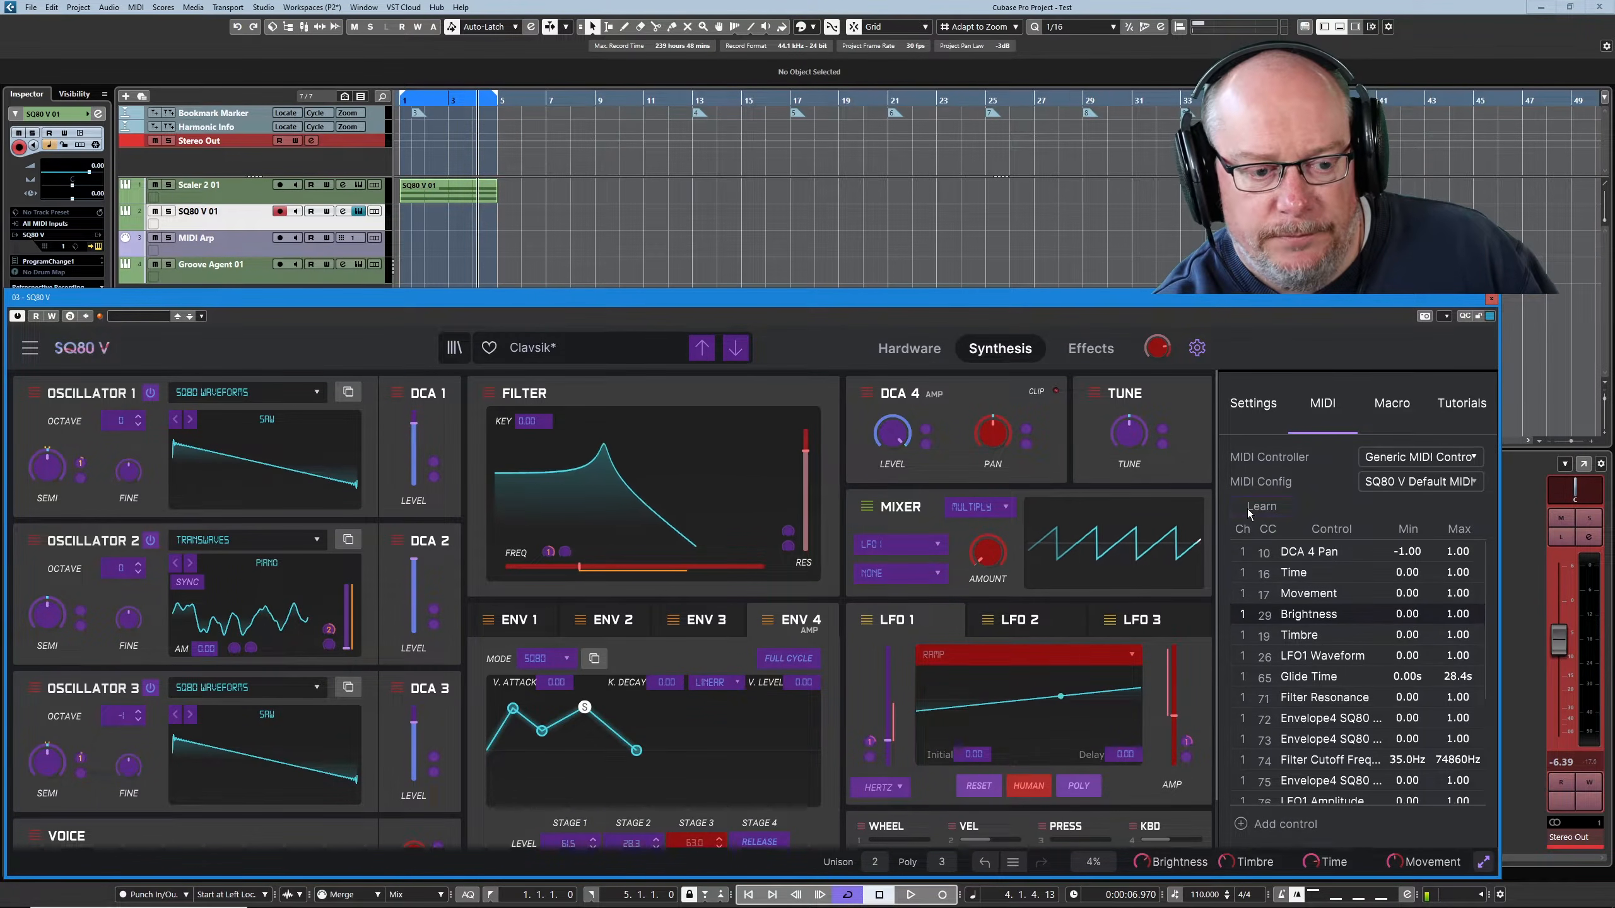
left_click(1392, 403)
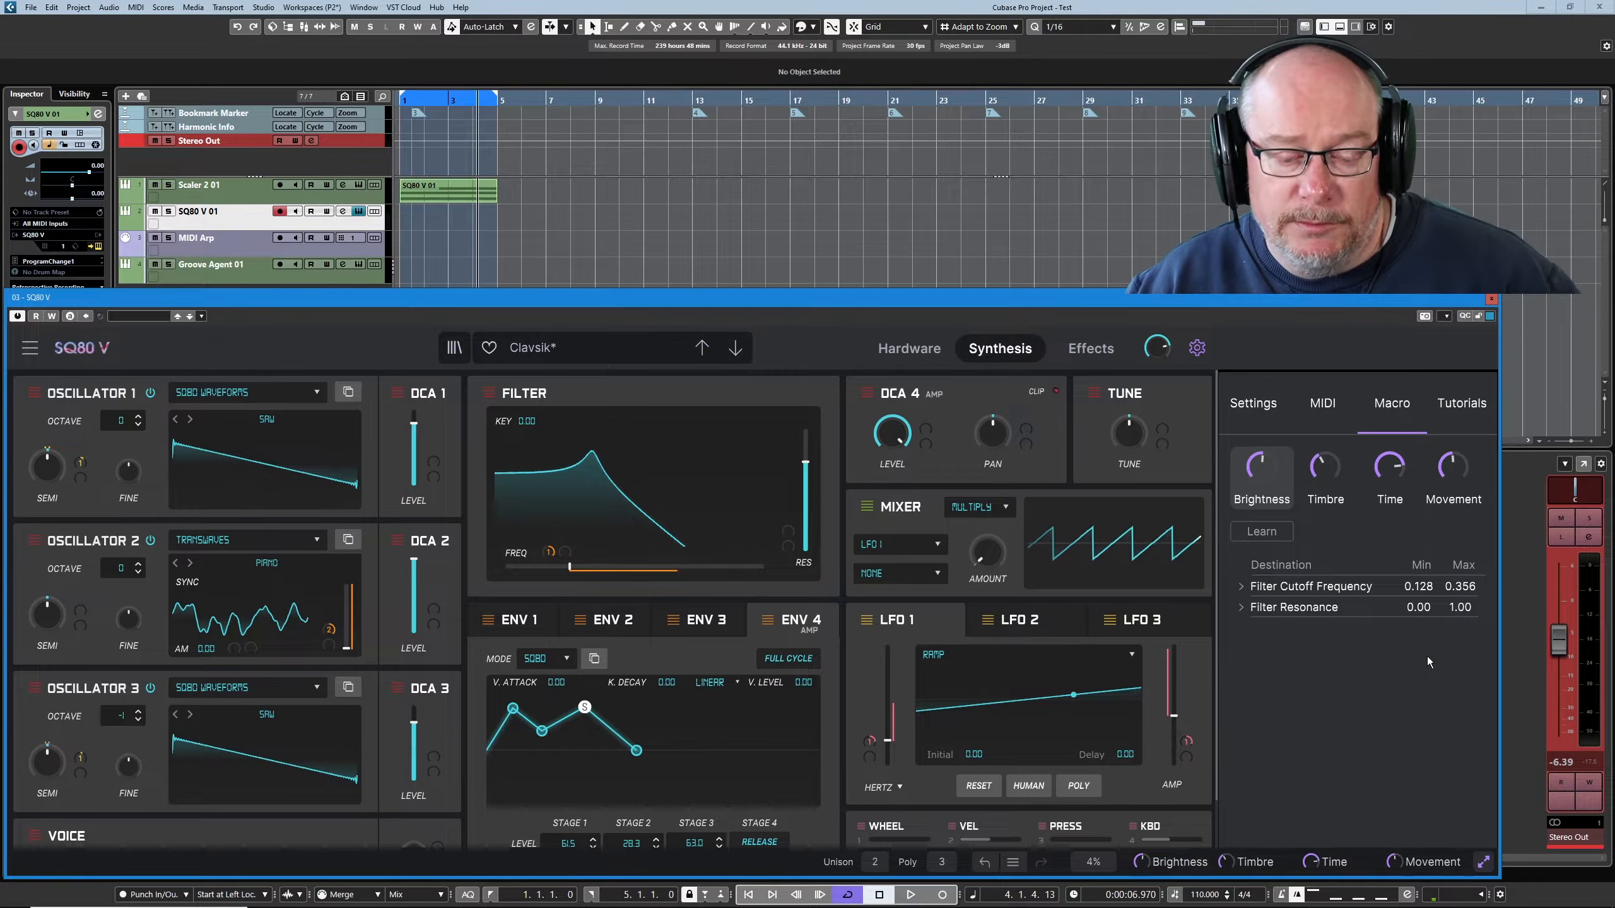
- Shape the Brightness macro's Filter Cutoff Frequency curve with four zigzag points, delete the first peak and move the following dip earlier and higher
left_click(1241, 586)
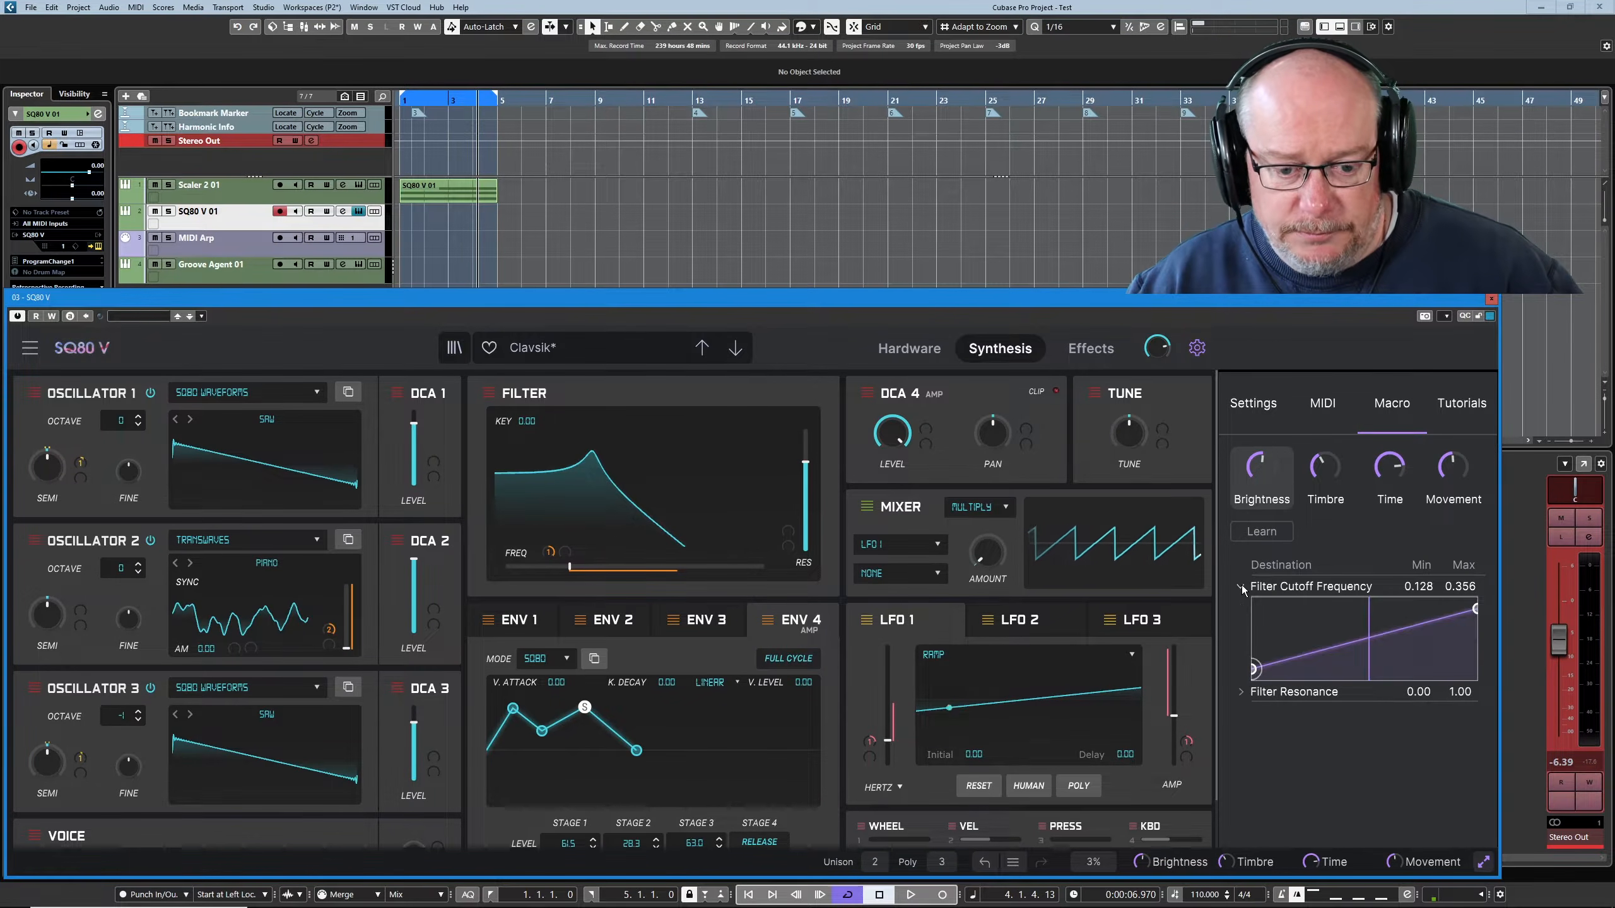
left_click(1313, 609)
left_click(1344, 663)
left_click(1400, 614)
left_click(1421, 658)
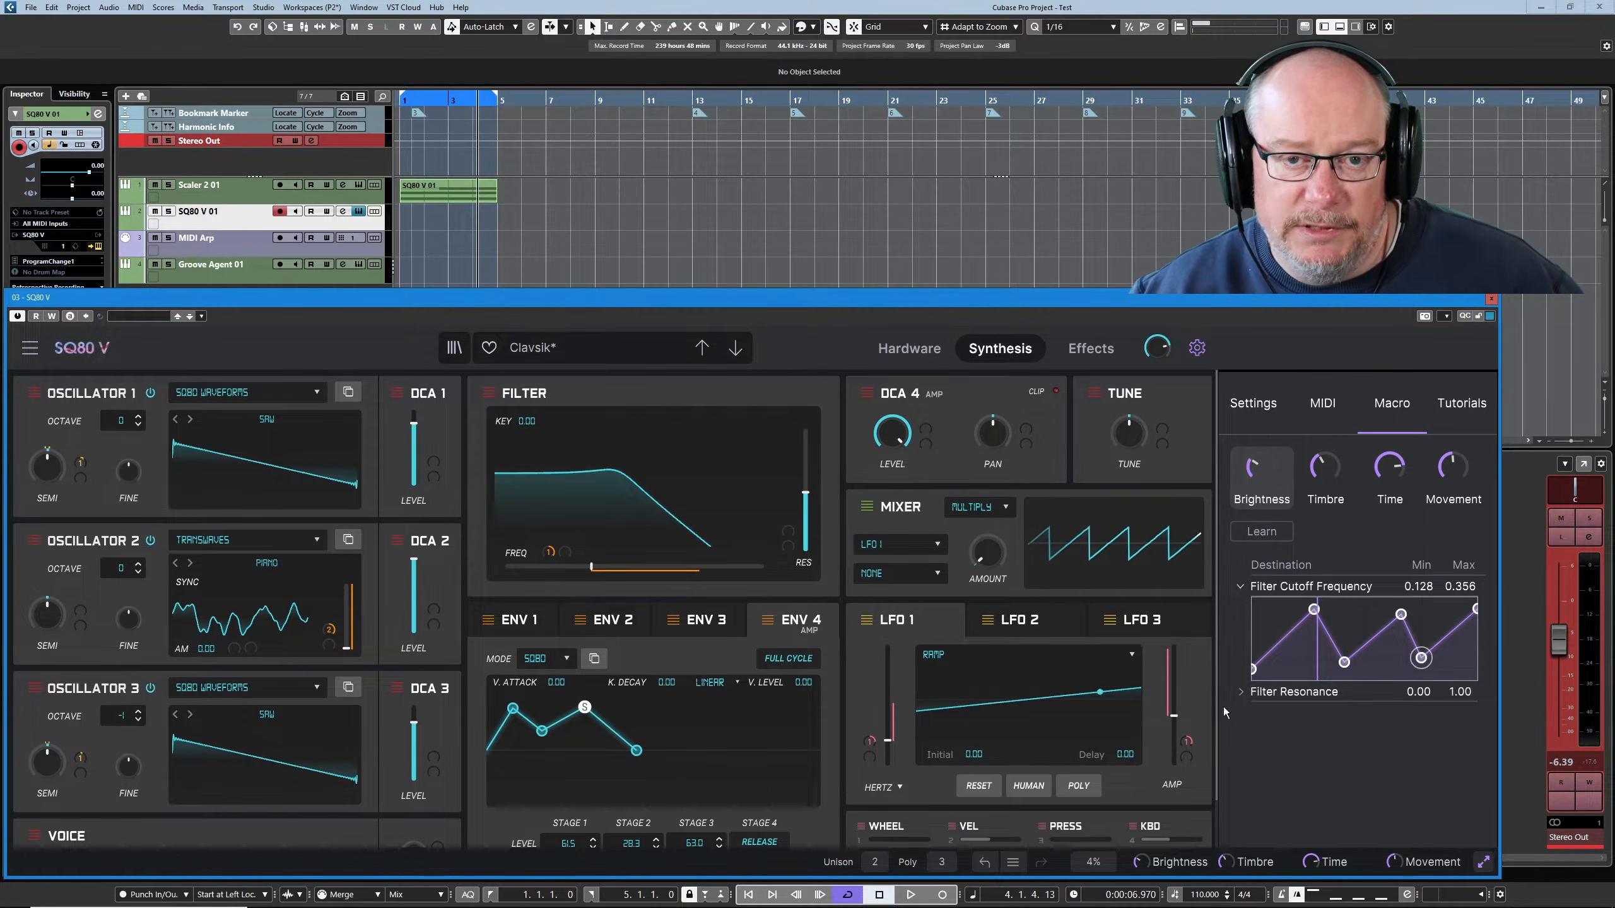
double_click(1313, 611)
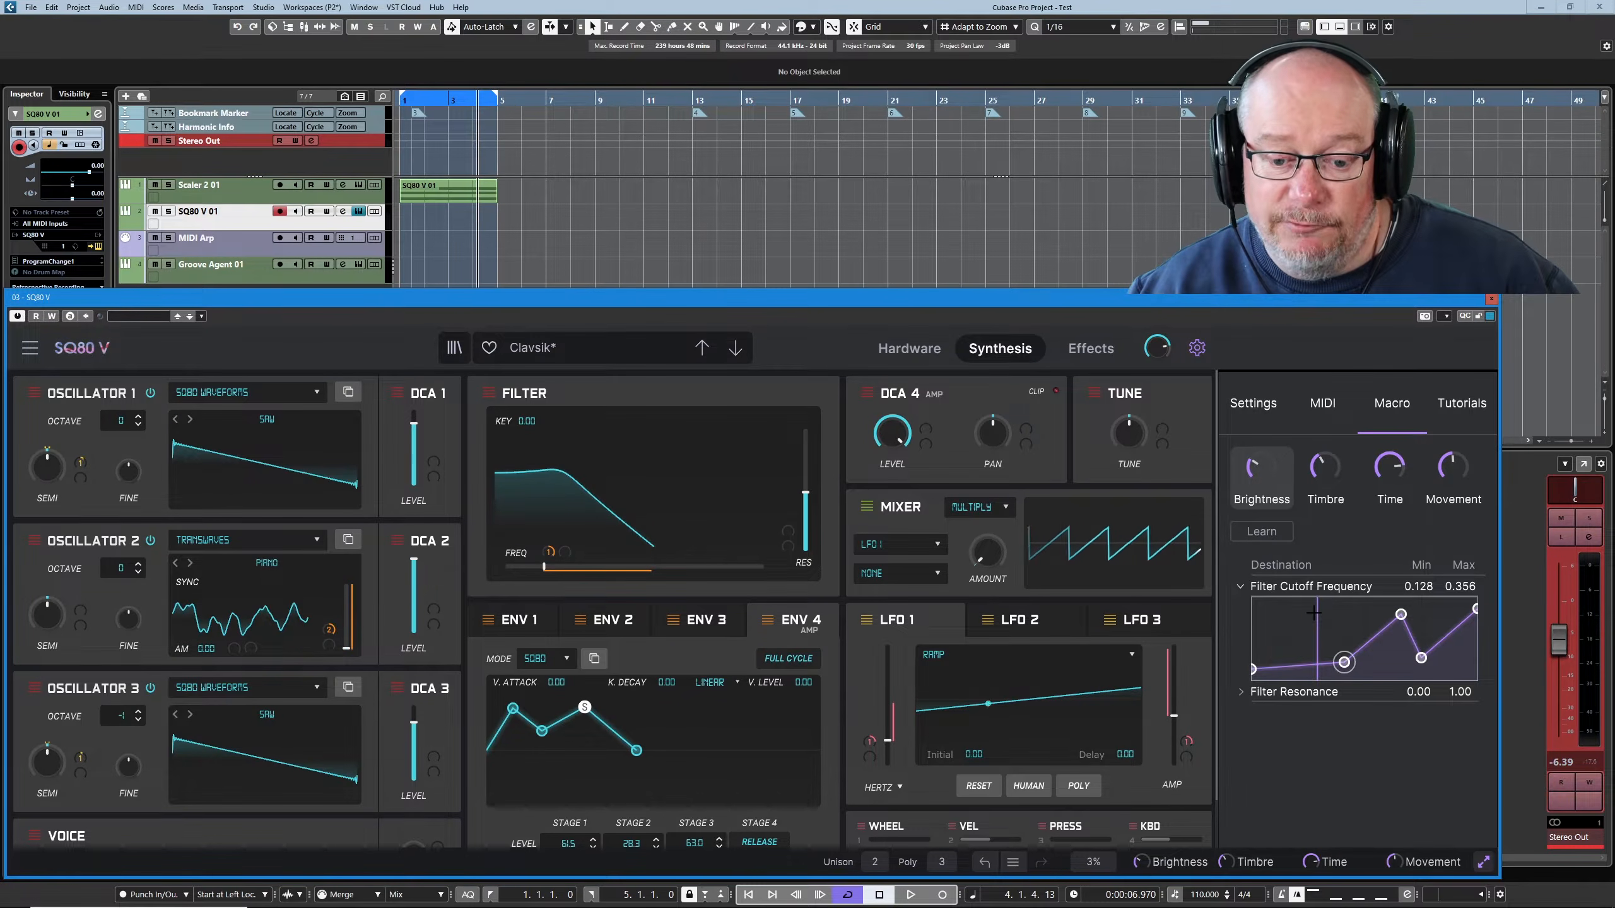
left_click_drag(1344, 662, 1294, 628)
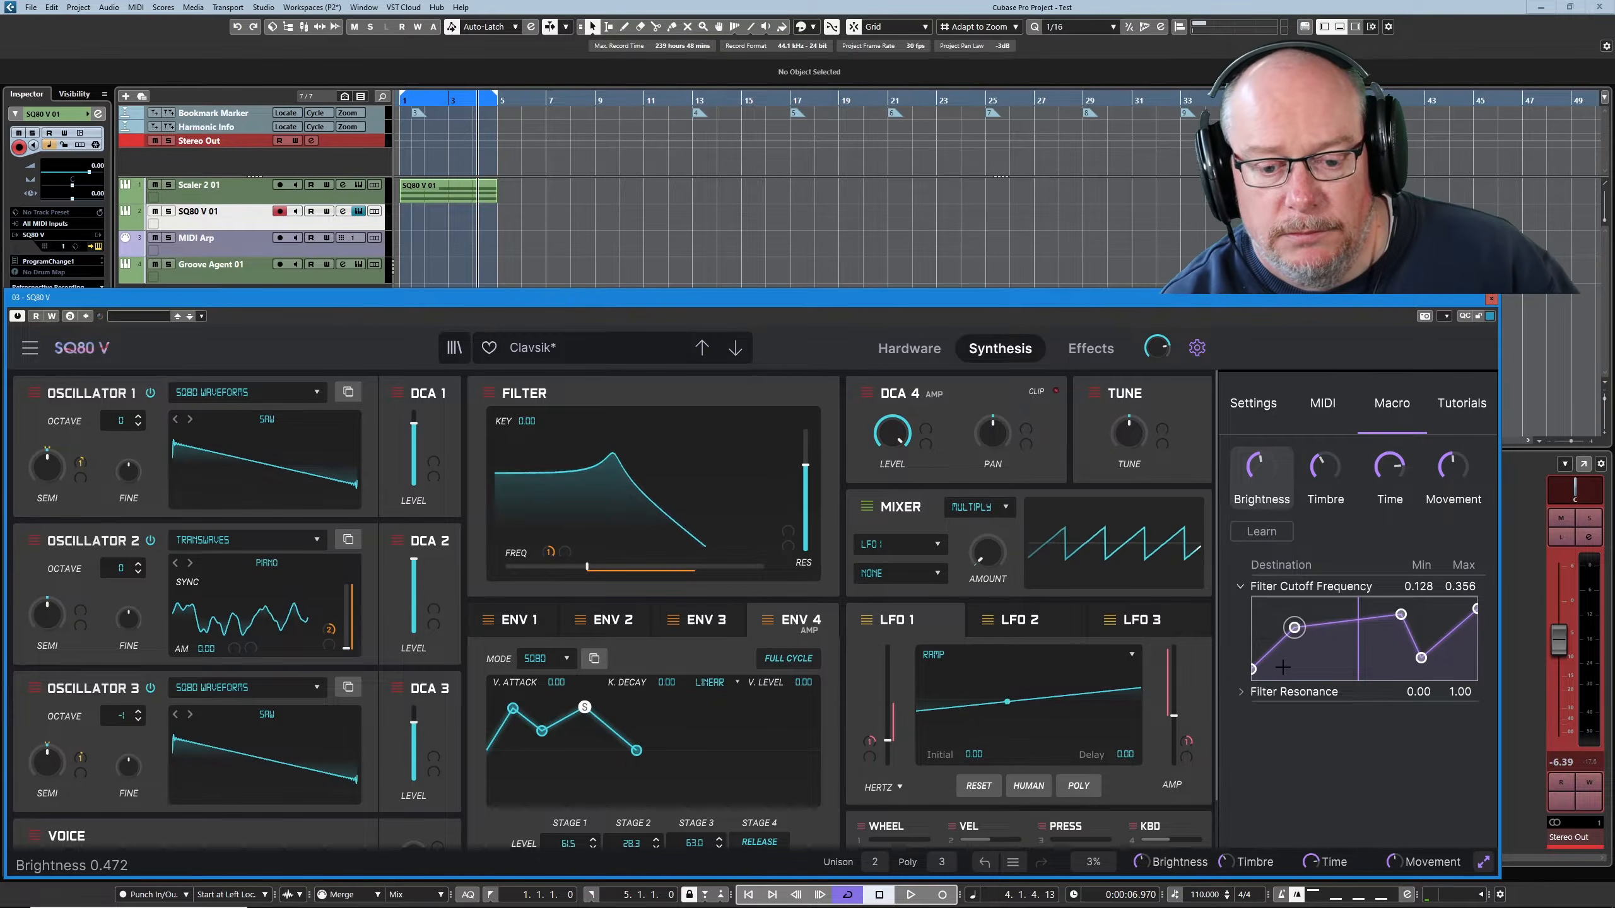
- Reshape the Filter Resonance curve with a raised start, lowered end and an early peak, and set the destination's minimum to 0.648
left_click(1274, 692)
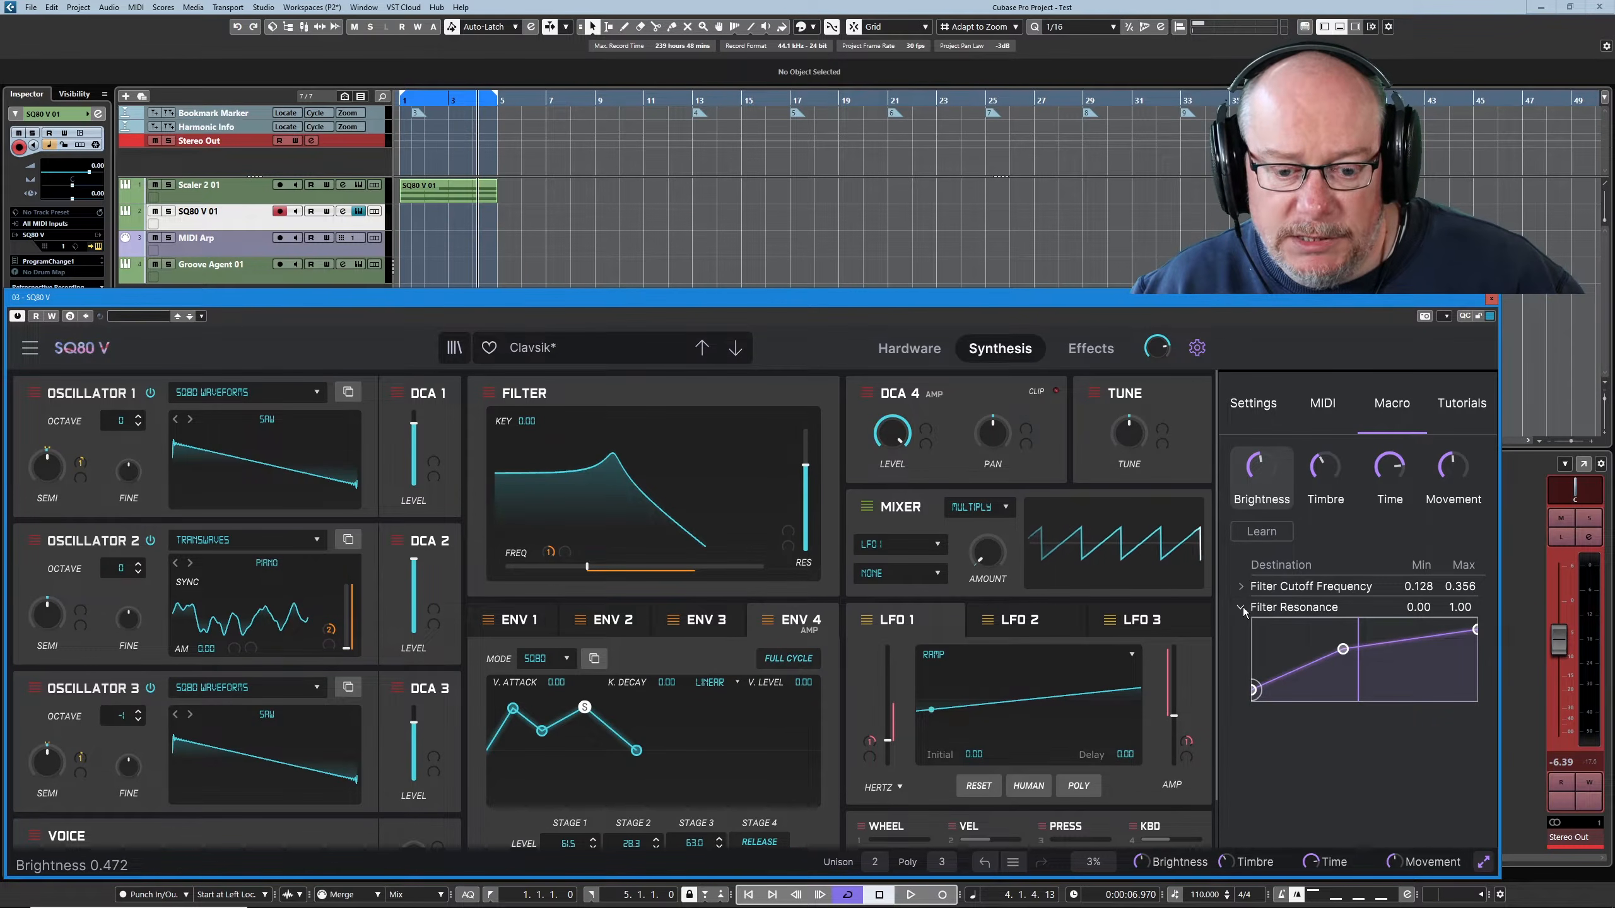
left_click_drag(1343, 649, 1409, 678)
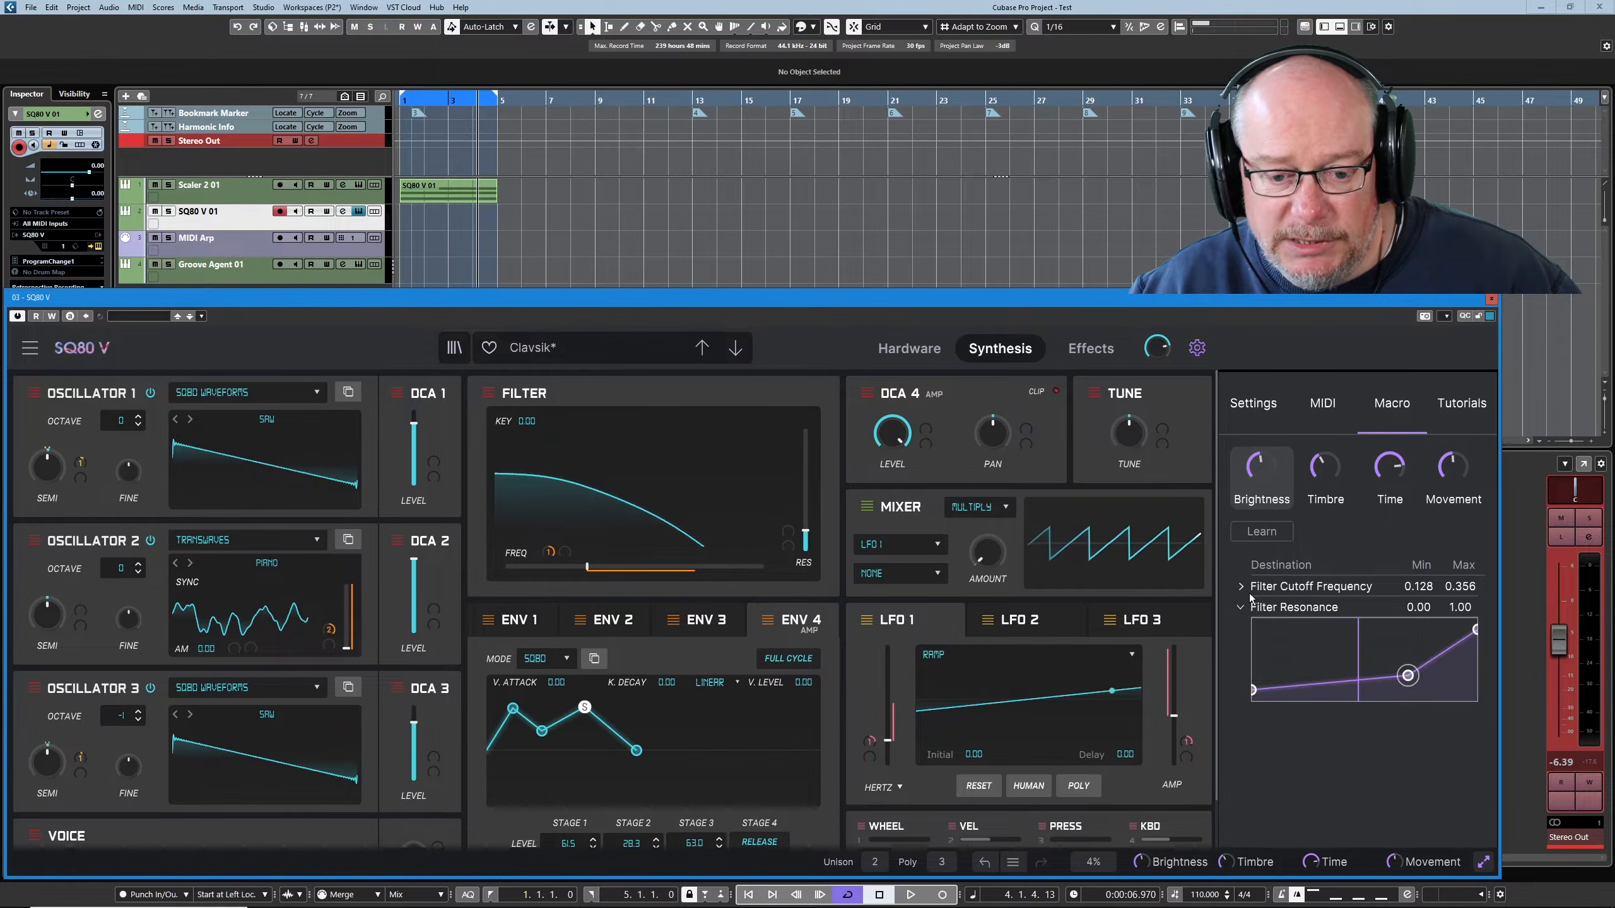
left_click_drag(1404, 677, 1326, 645)
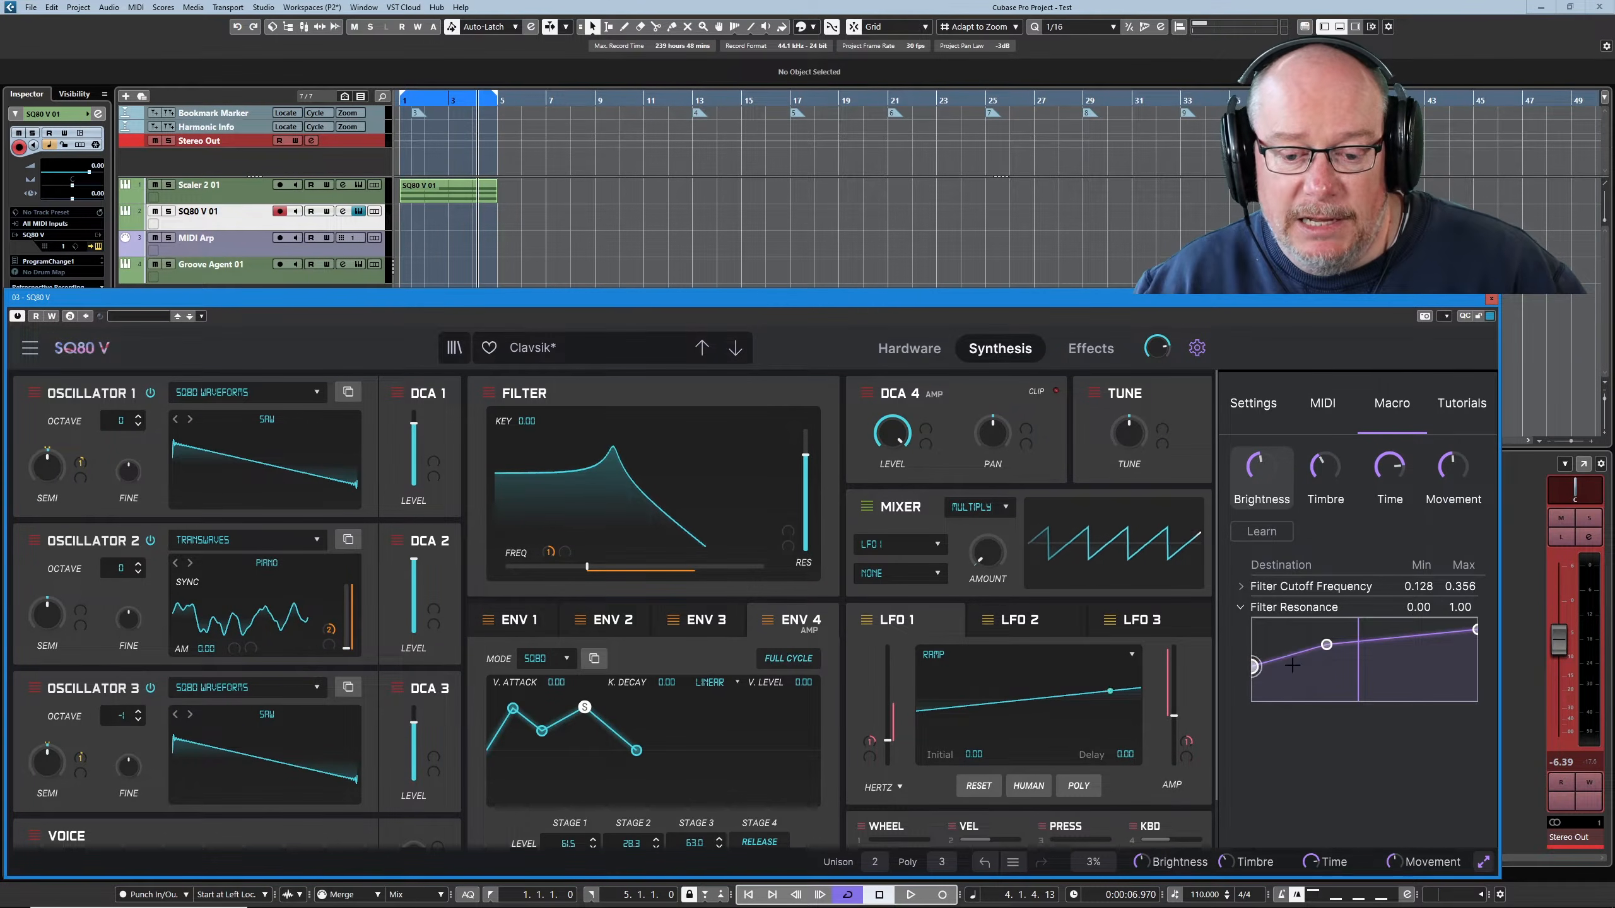
left_click_drag(1476, 629, 1474, 656)
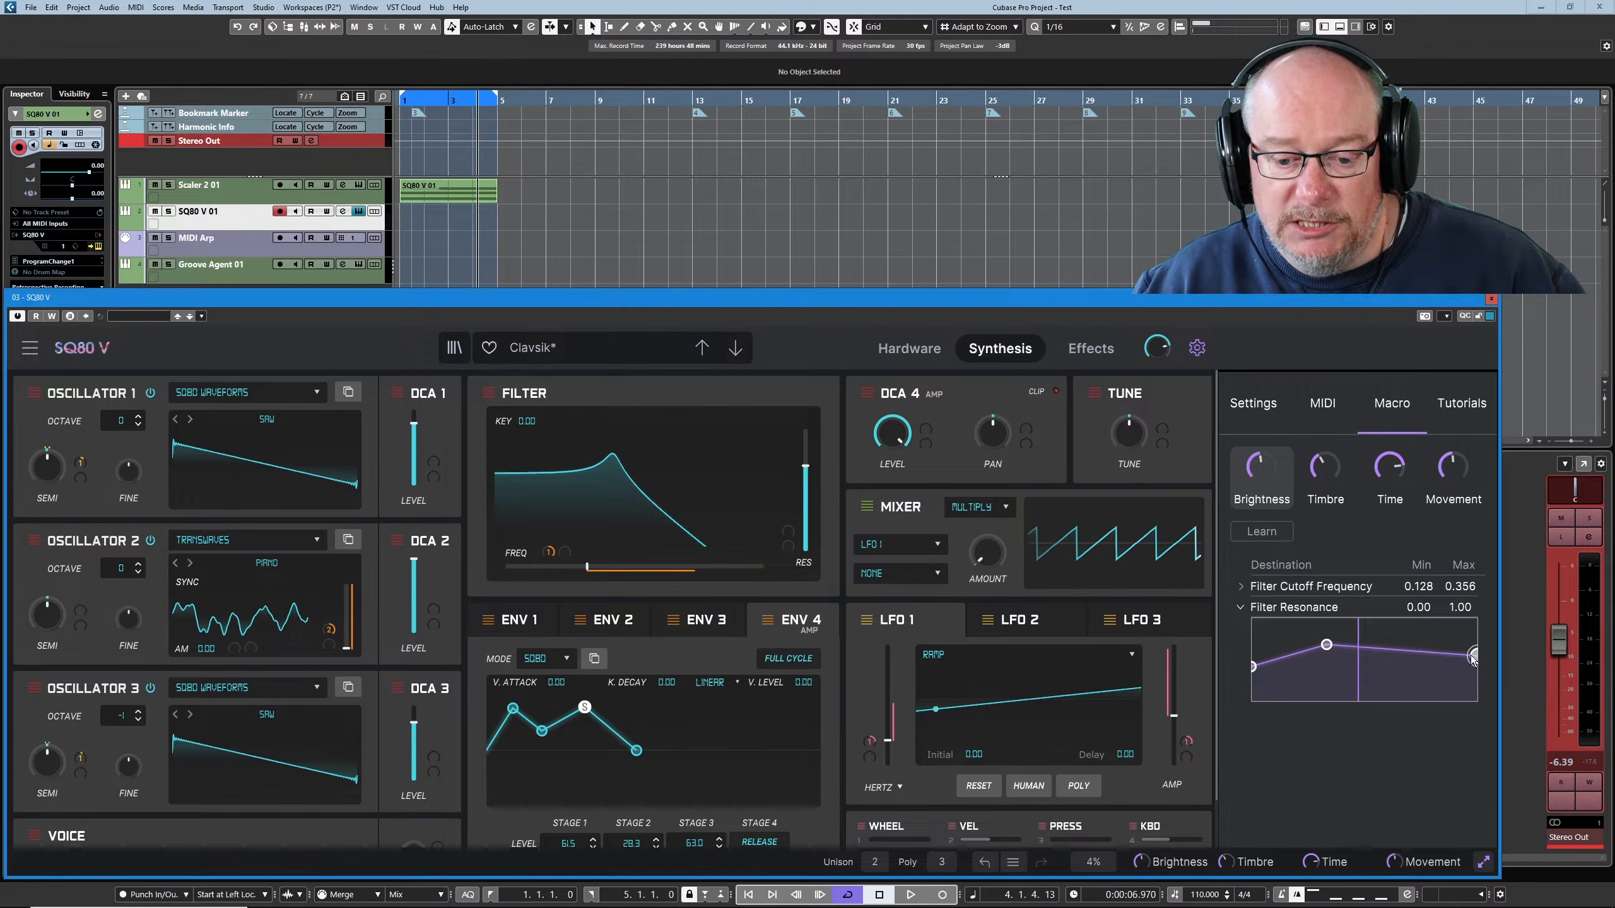
left_click_drag(1325, 645, 1342, 641)
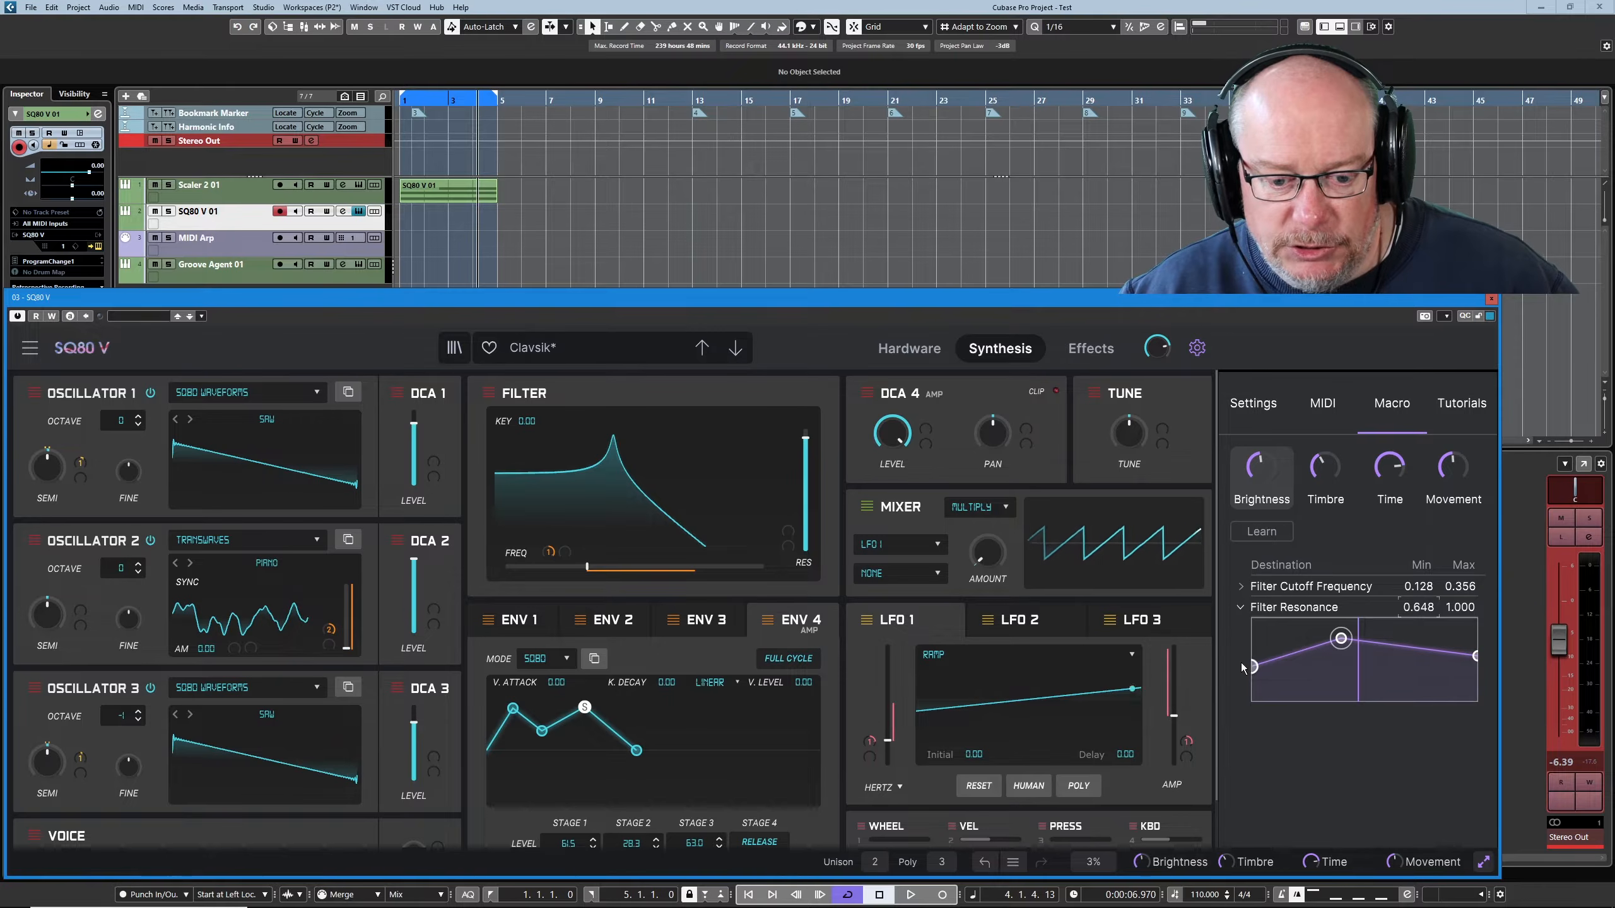
- Rework the Filter Resonance curve with a lower start, higher end, earlier peak and a new dip after it, and collapse it
left_click_drag(1253, 668, 1254, 691)
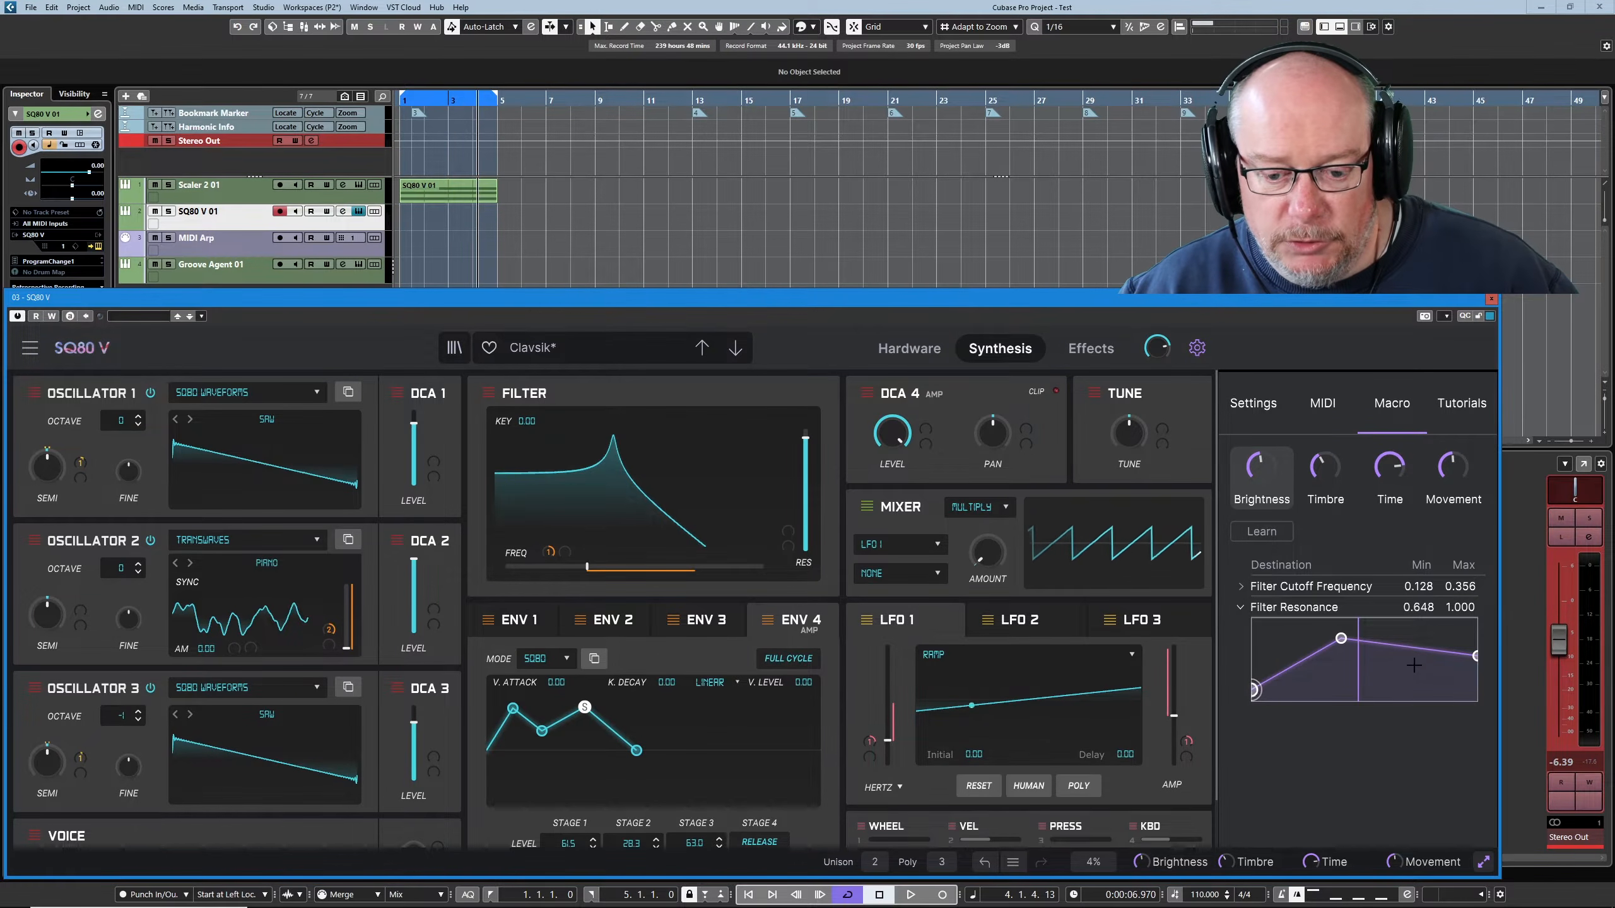
left_click_drag(1475, 656, 1473, 630)
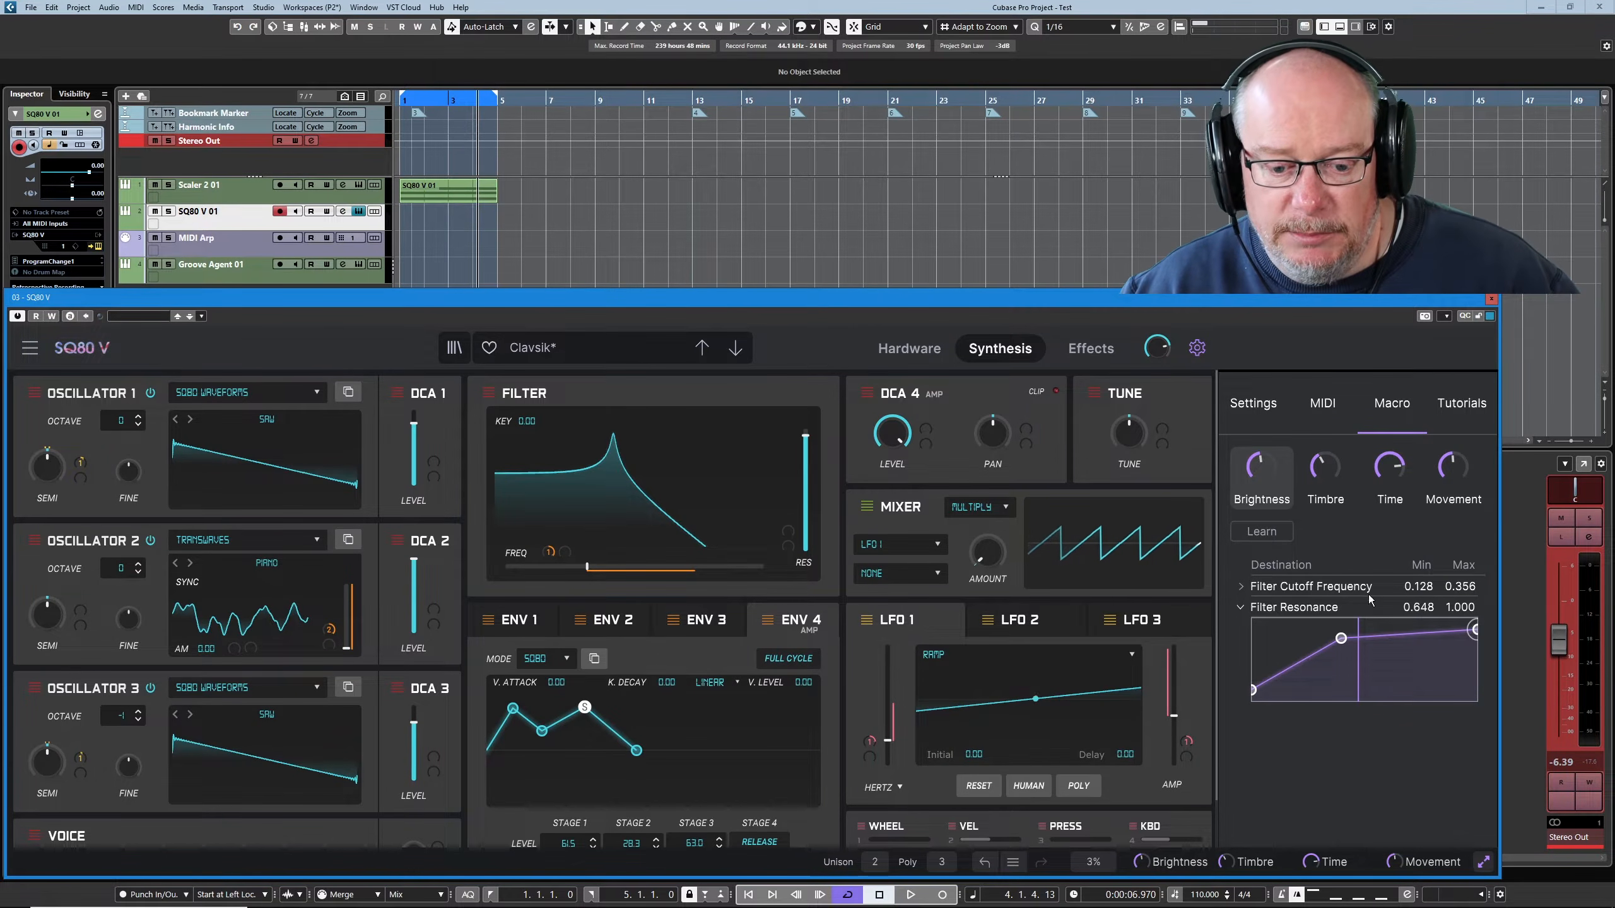
left_click_drag(1253, 690, 1252, 681)
left_click_drag(1341, 638, 1325, 638)
left_click(1393, 685)
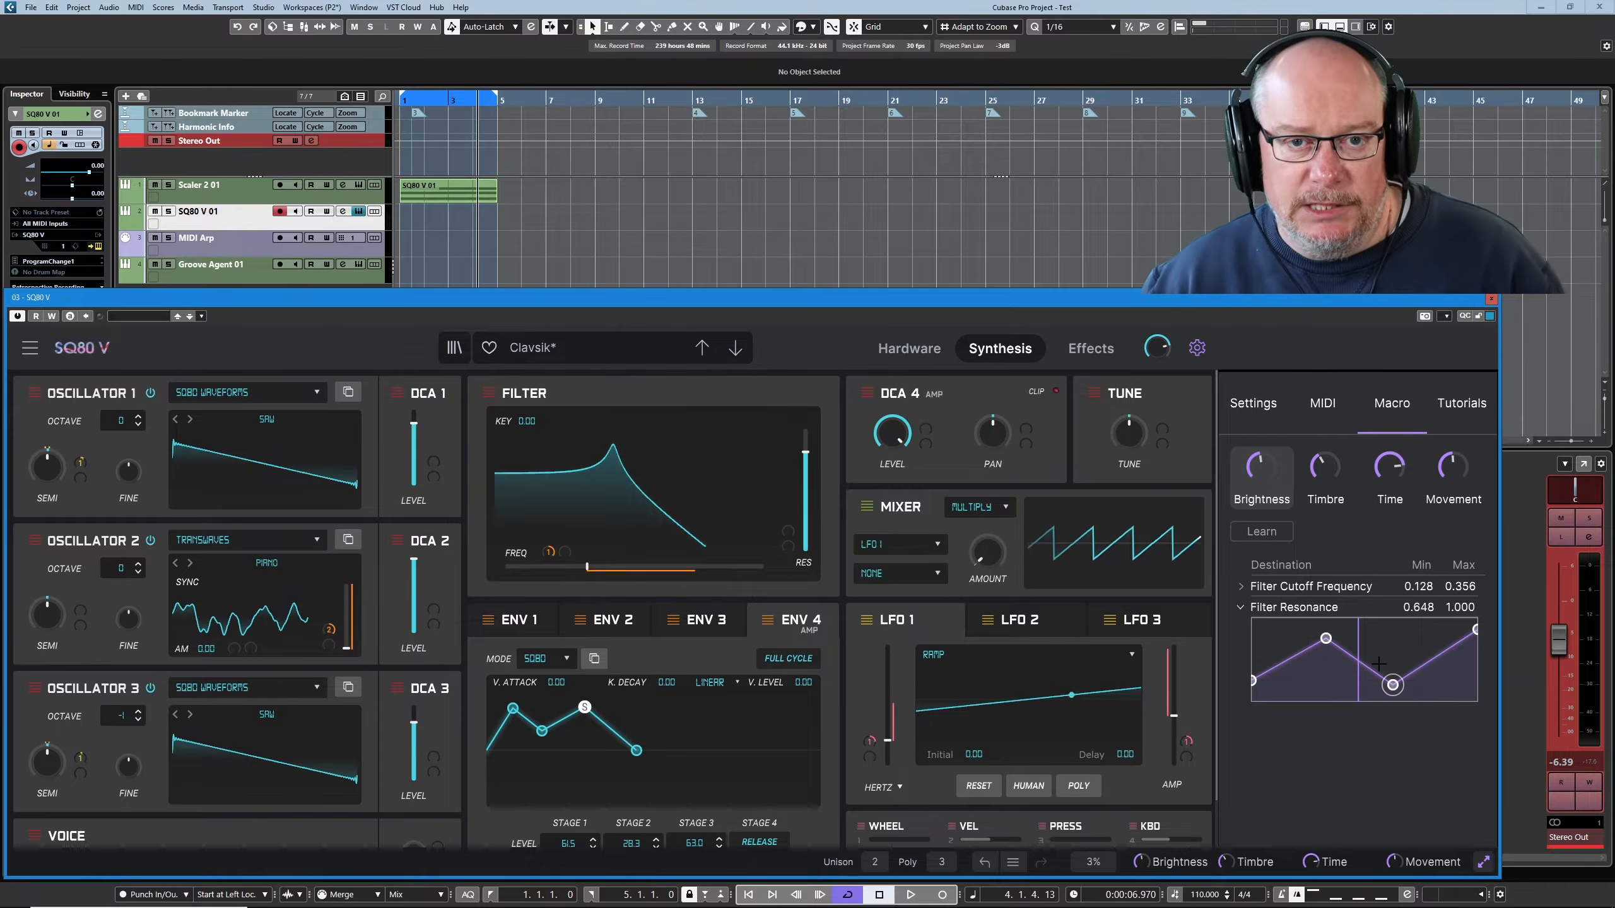
left_click(1240, 609)
- Invert the Timbre macro's DCA1 Level curve so it falls from the highest point to the lowest
left_click(1325, 465)
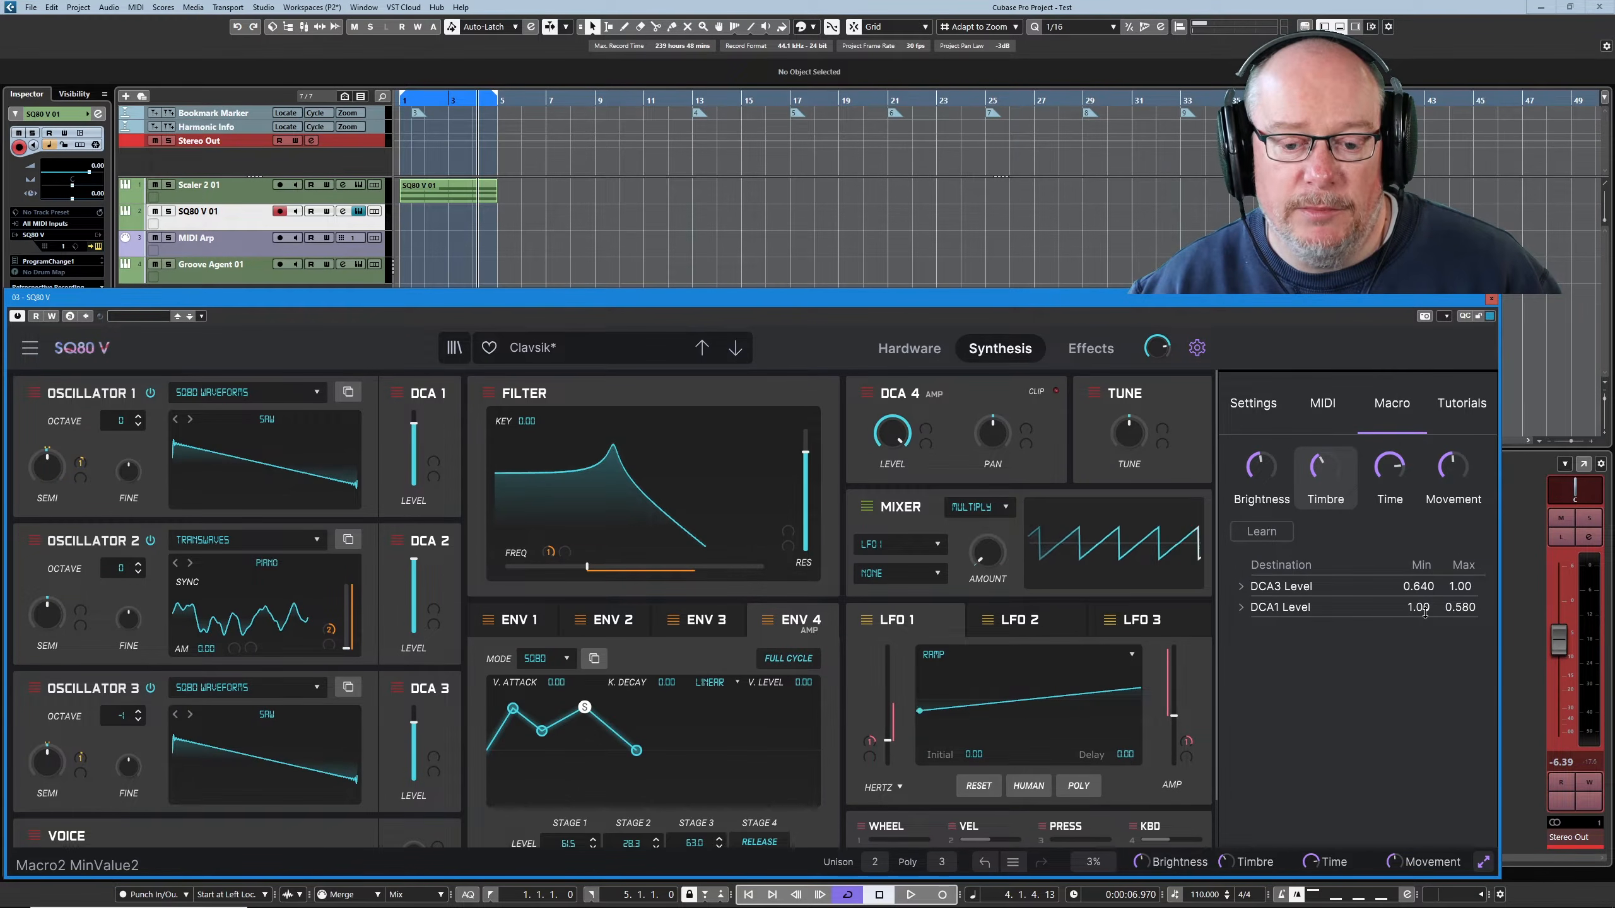
left_click(1241, 608)
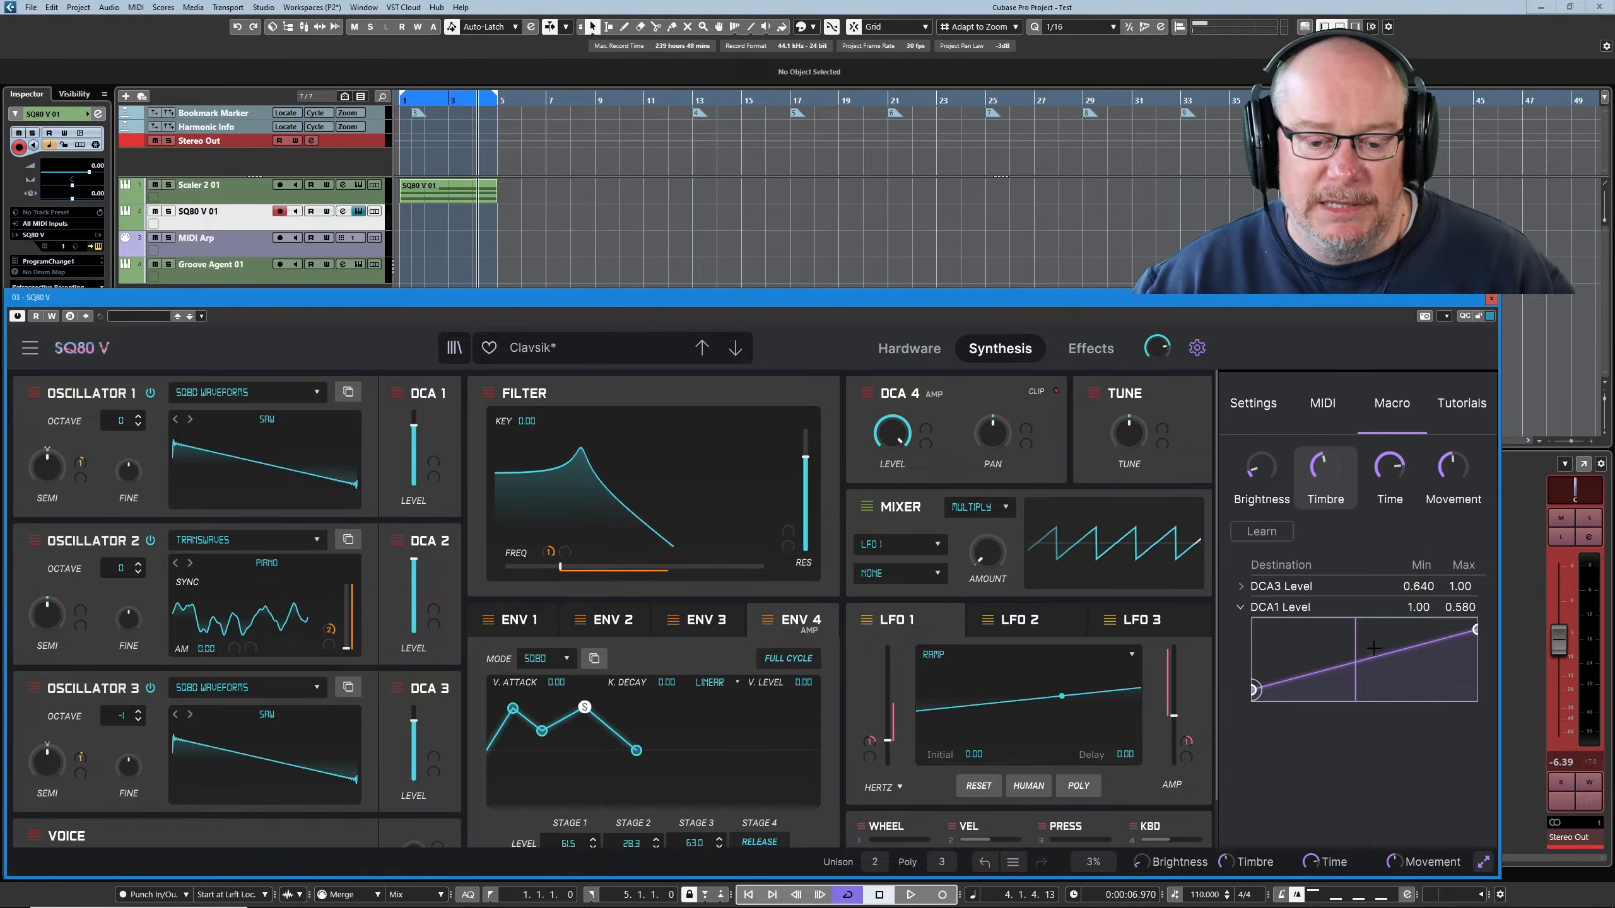
left_click_drag(1257, 693, 1245, 599)
left_click_drag(1475, 630, 1481, 763)
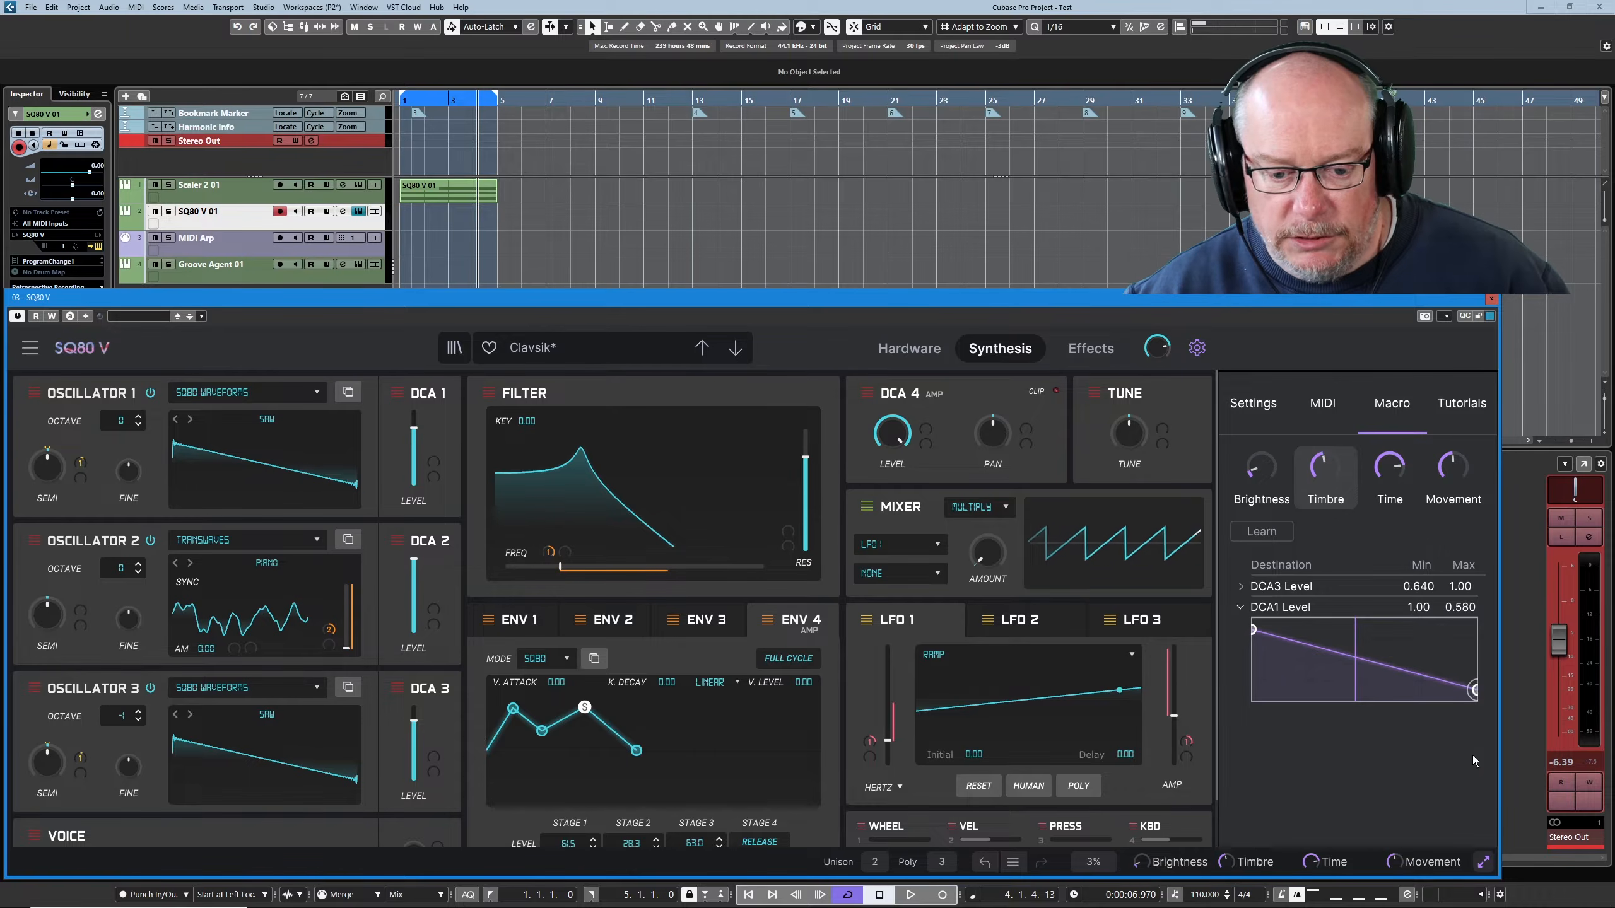
- Try out the Timbre macro by sweeping it through low and high values with the inverted DCA1 Level curve
left_click_drag(1325, 466, 1325, 585)
left_click_drag(1325, 467, 1325, 402)
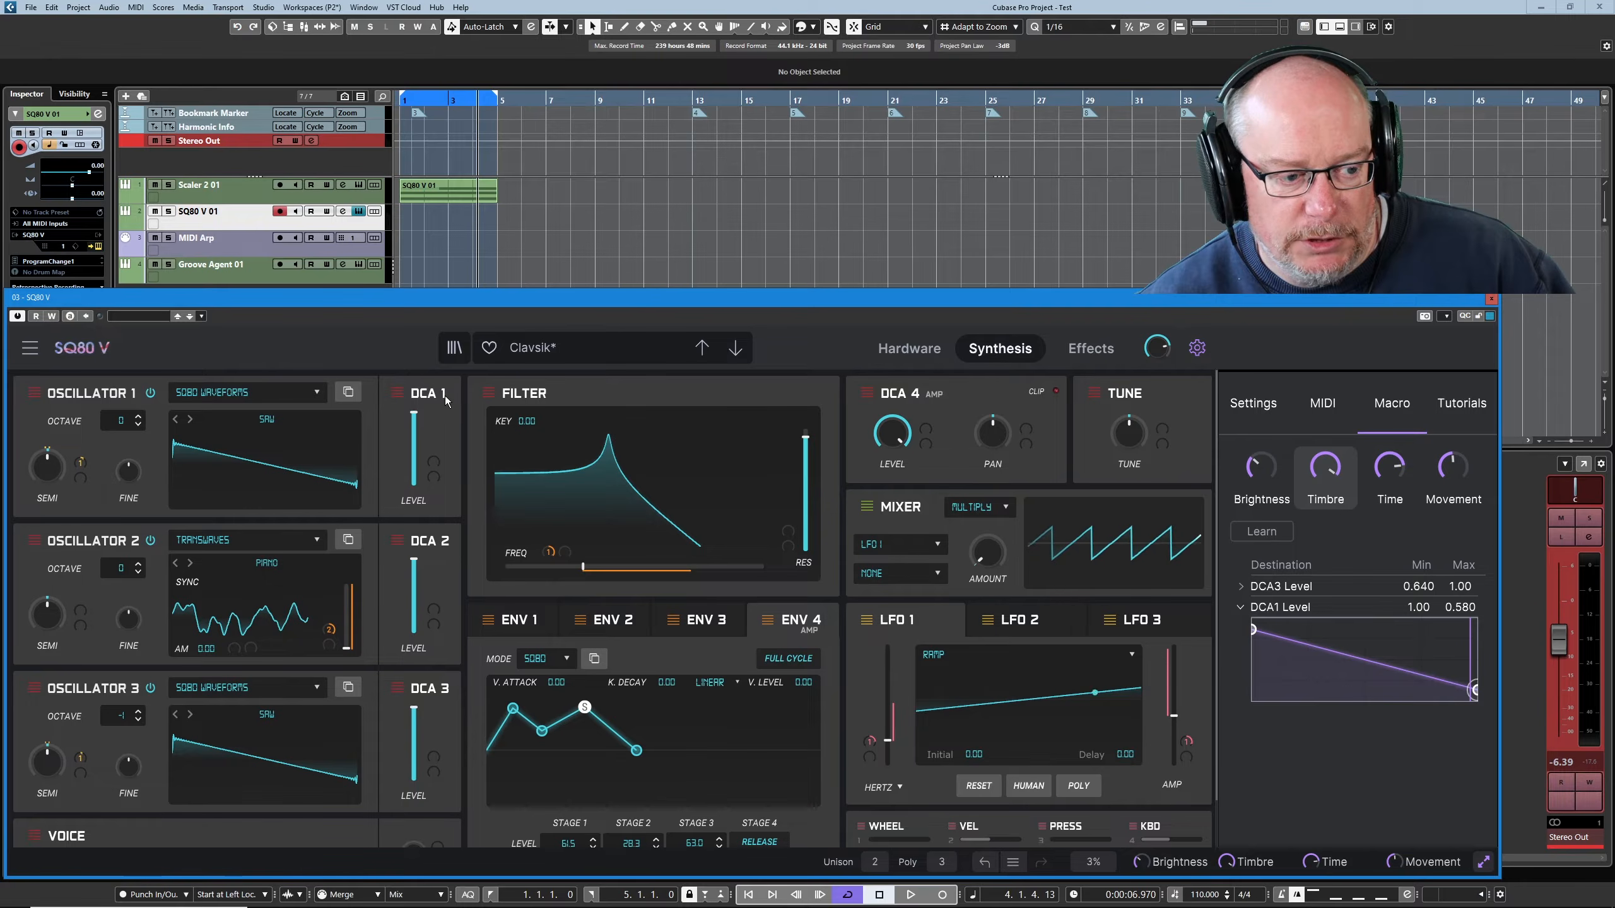
mouse_move(1339, 467)
left_mouse_down()
mouse_move(1339, 562)
mouse_move(1339, 511)
left_mouse_up()
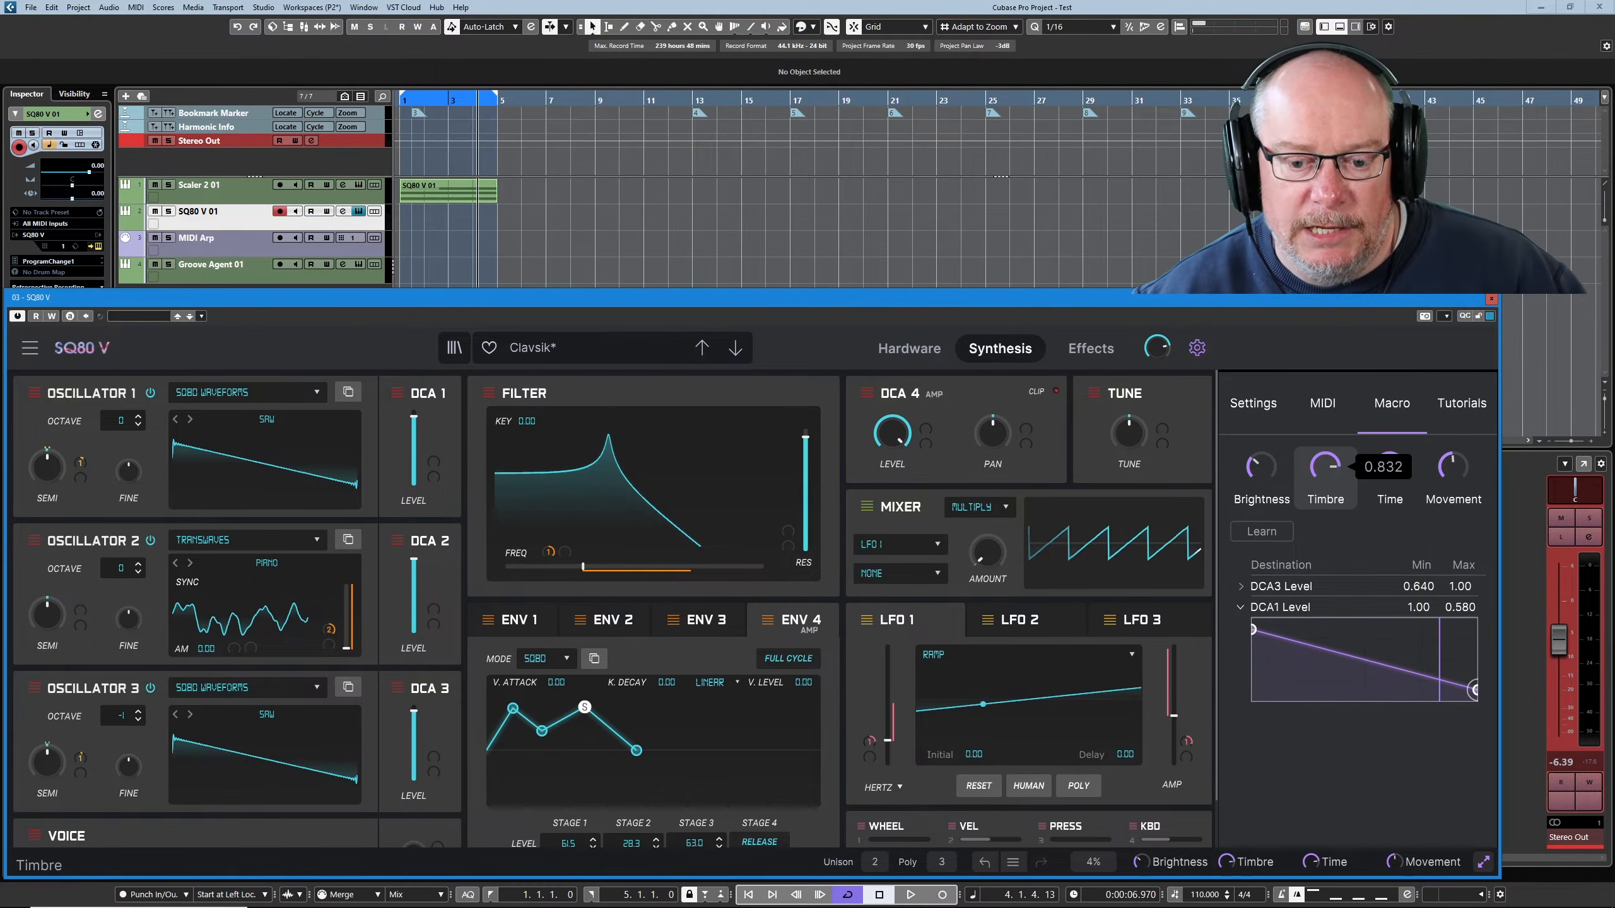
mouse_move(1258, 472)
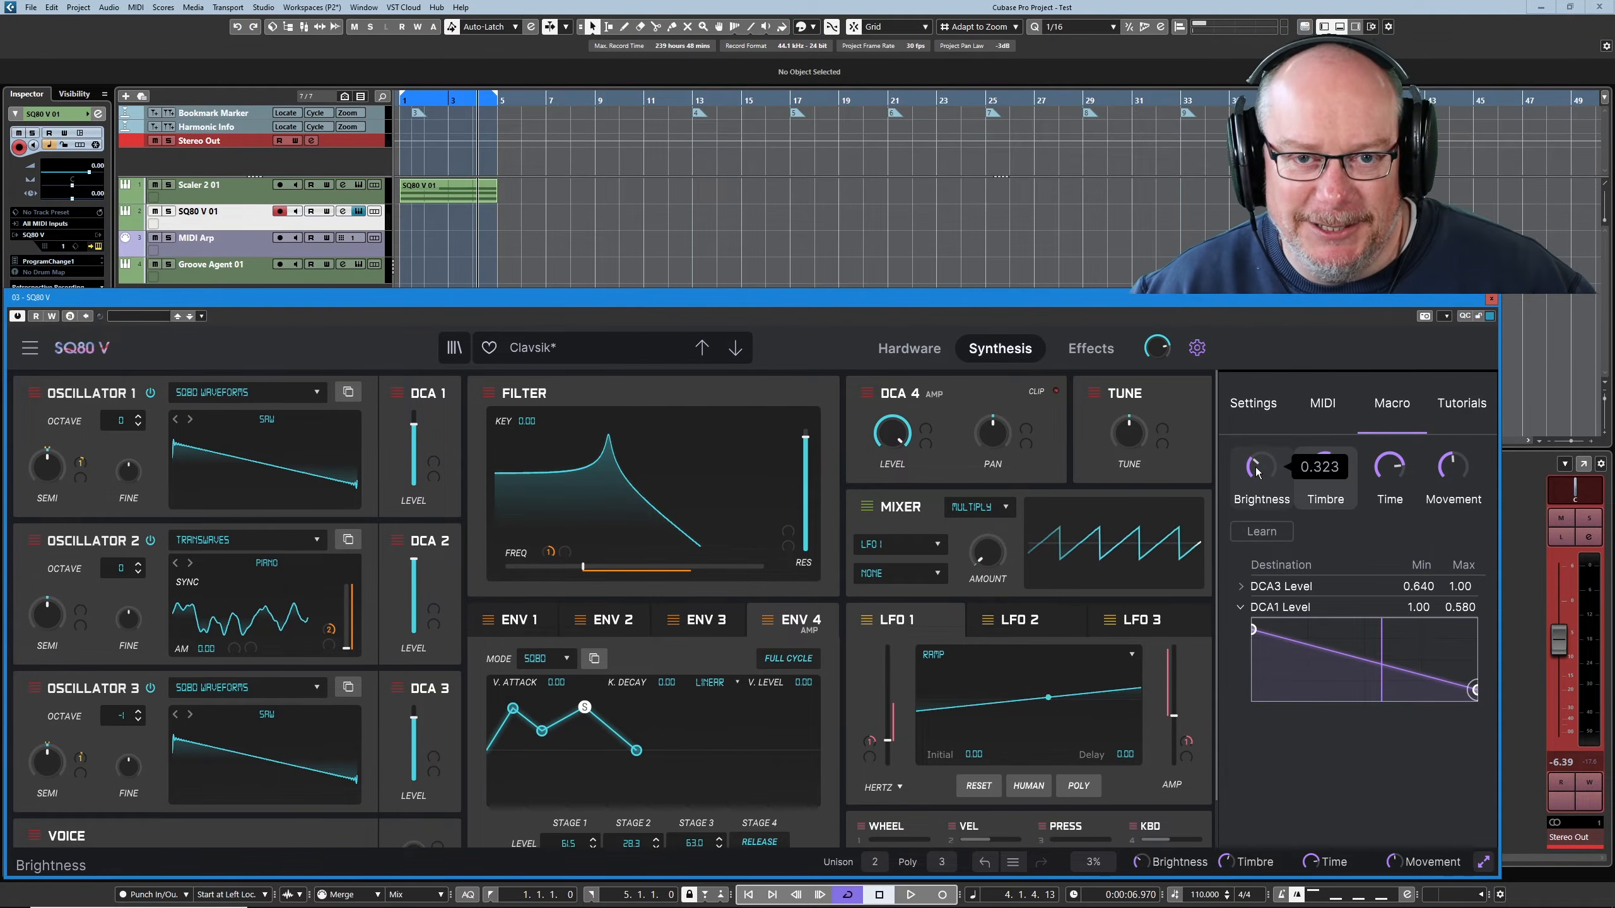
- Select the Time macro and sweep it while viewing its effect on envelopes 1, 2 and 4
left_click(1399, 497)
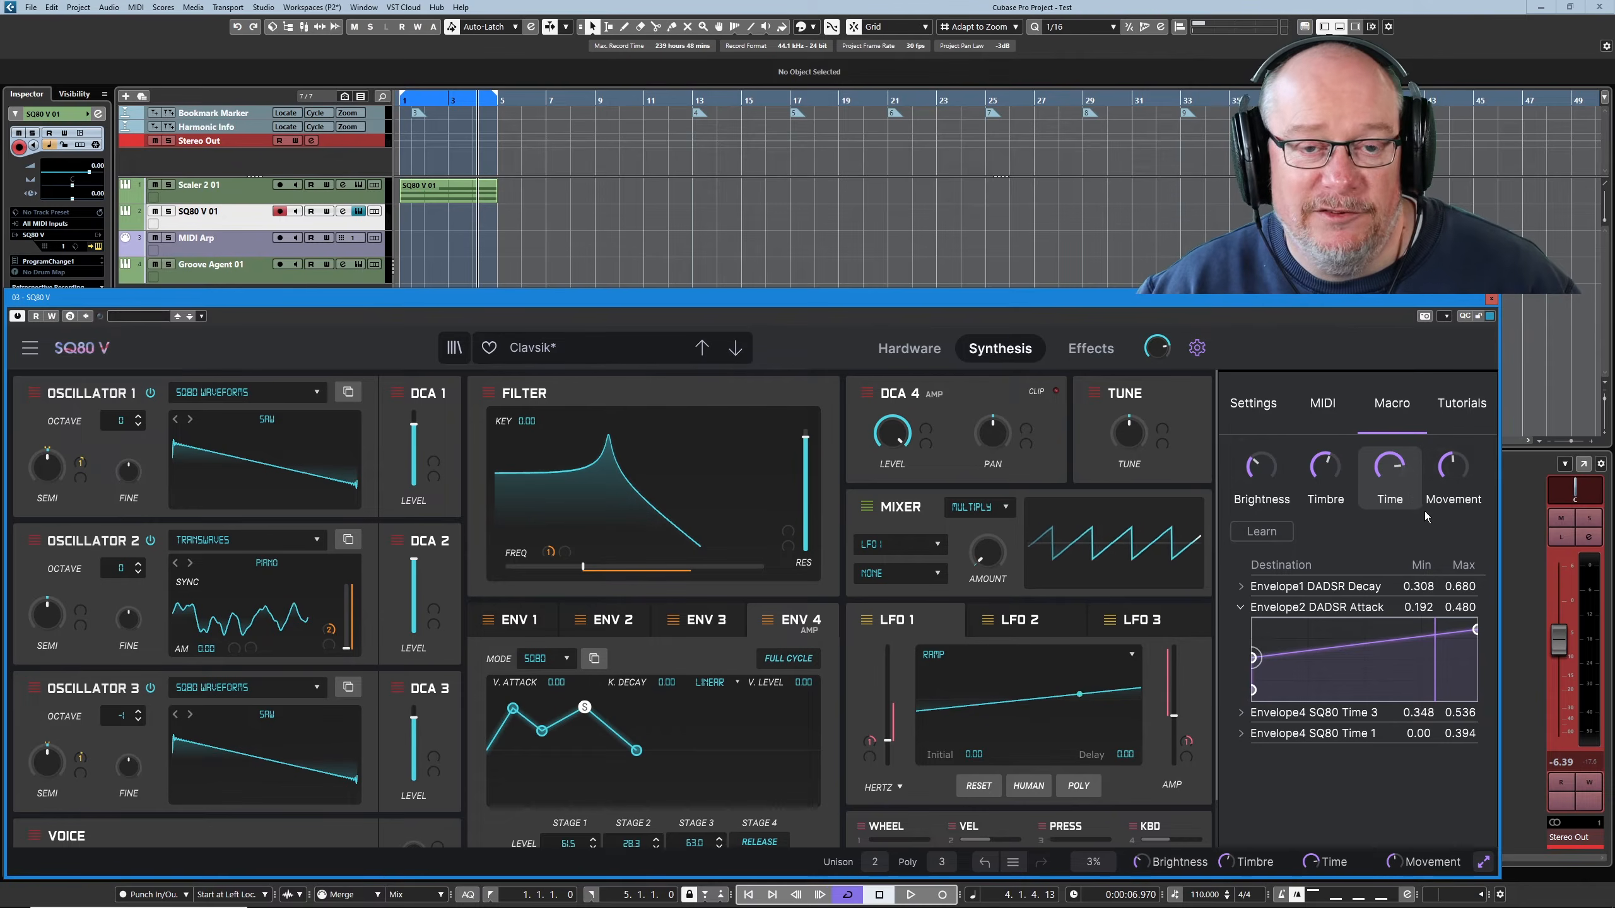
mouse_move(1388, 470)
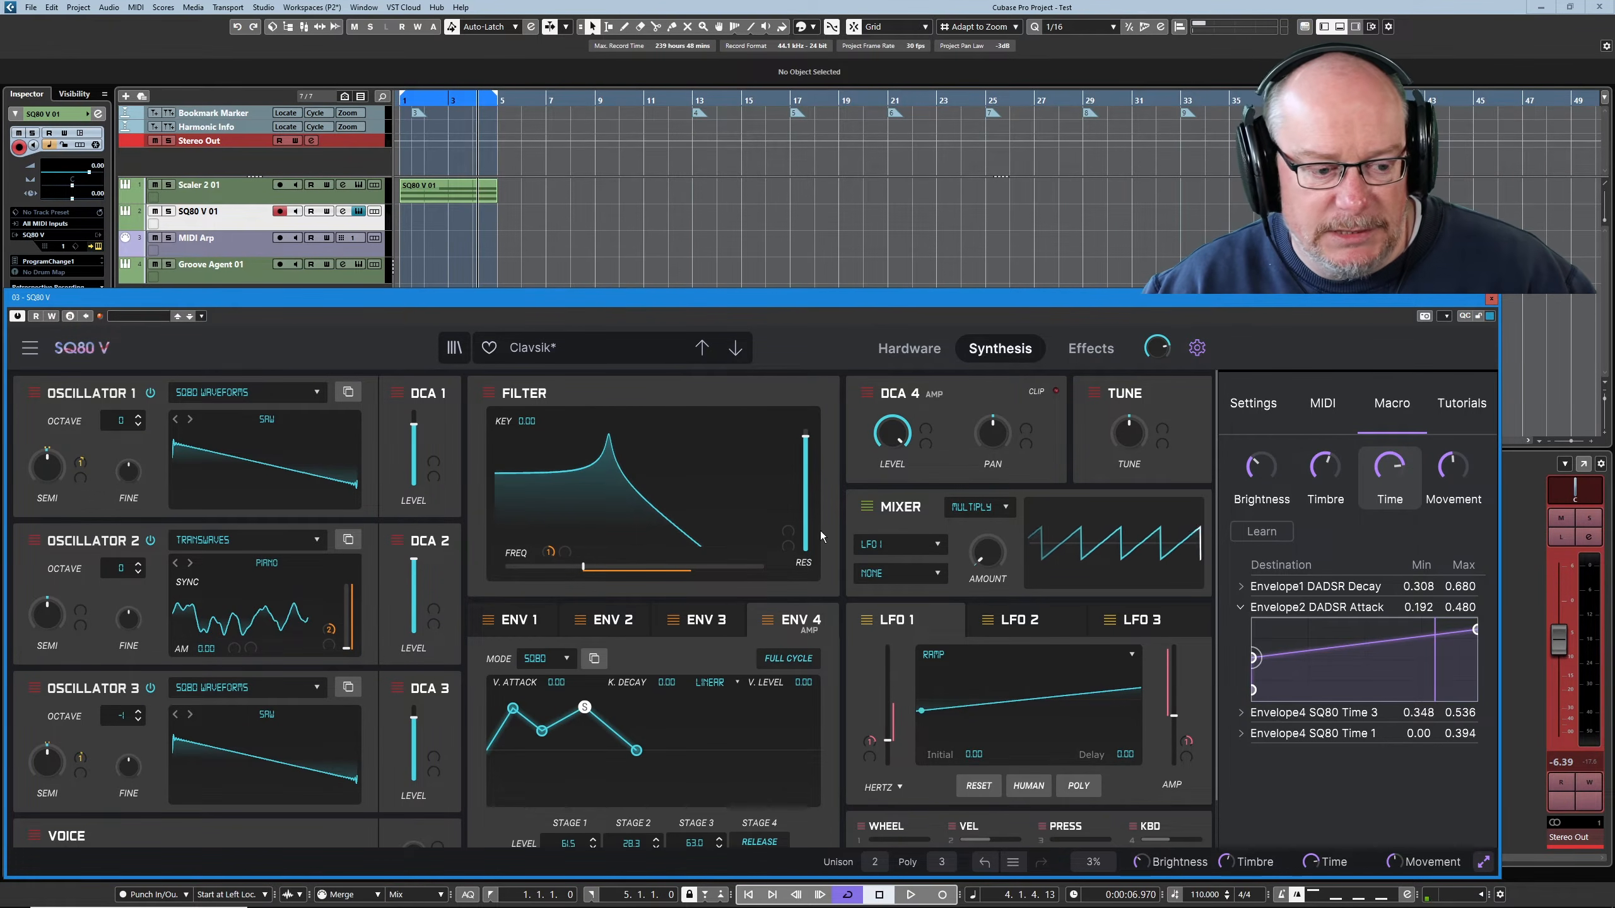
left_click(518, 619)
left_click_drag(1396, 463, 1396, 509)
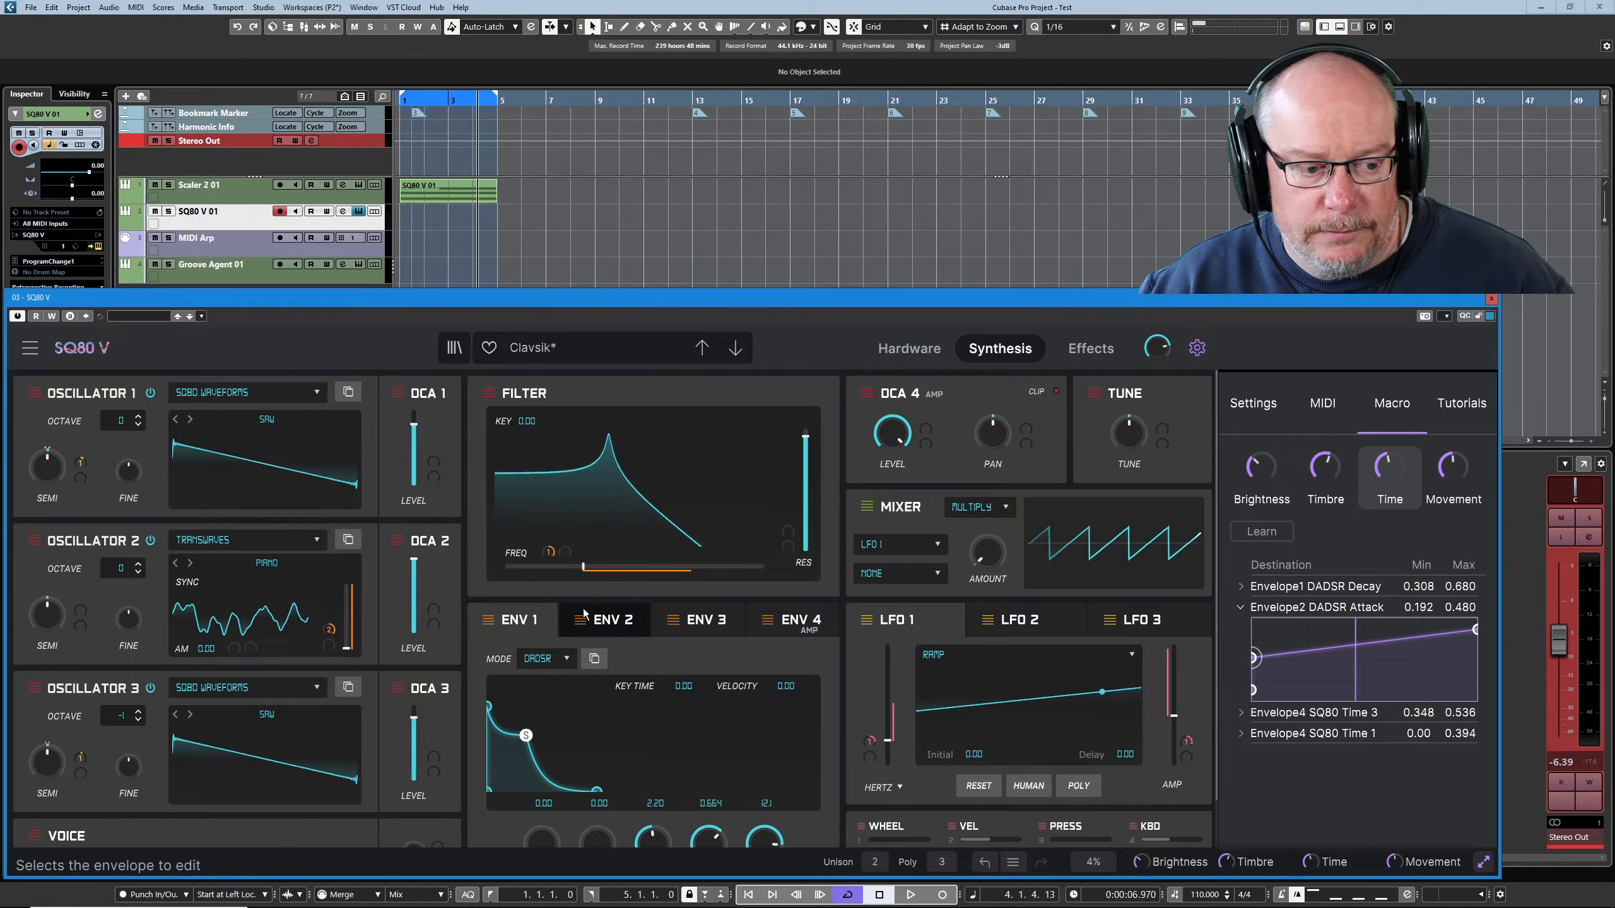
left_click(616, 622)
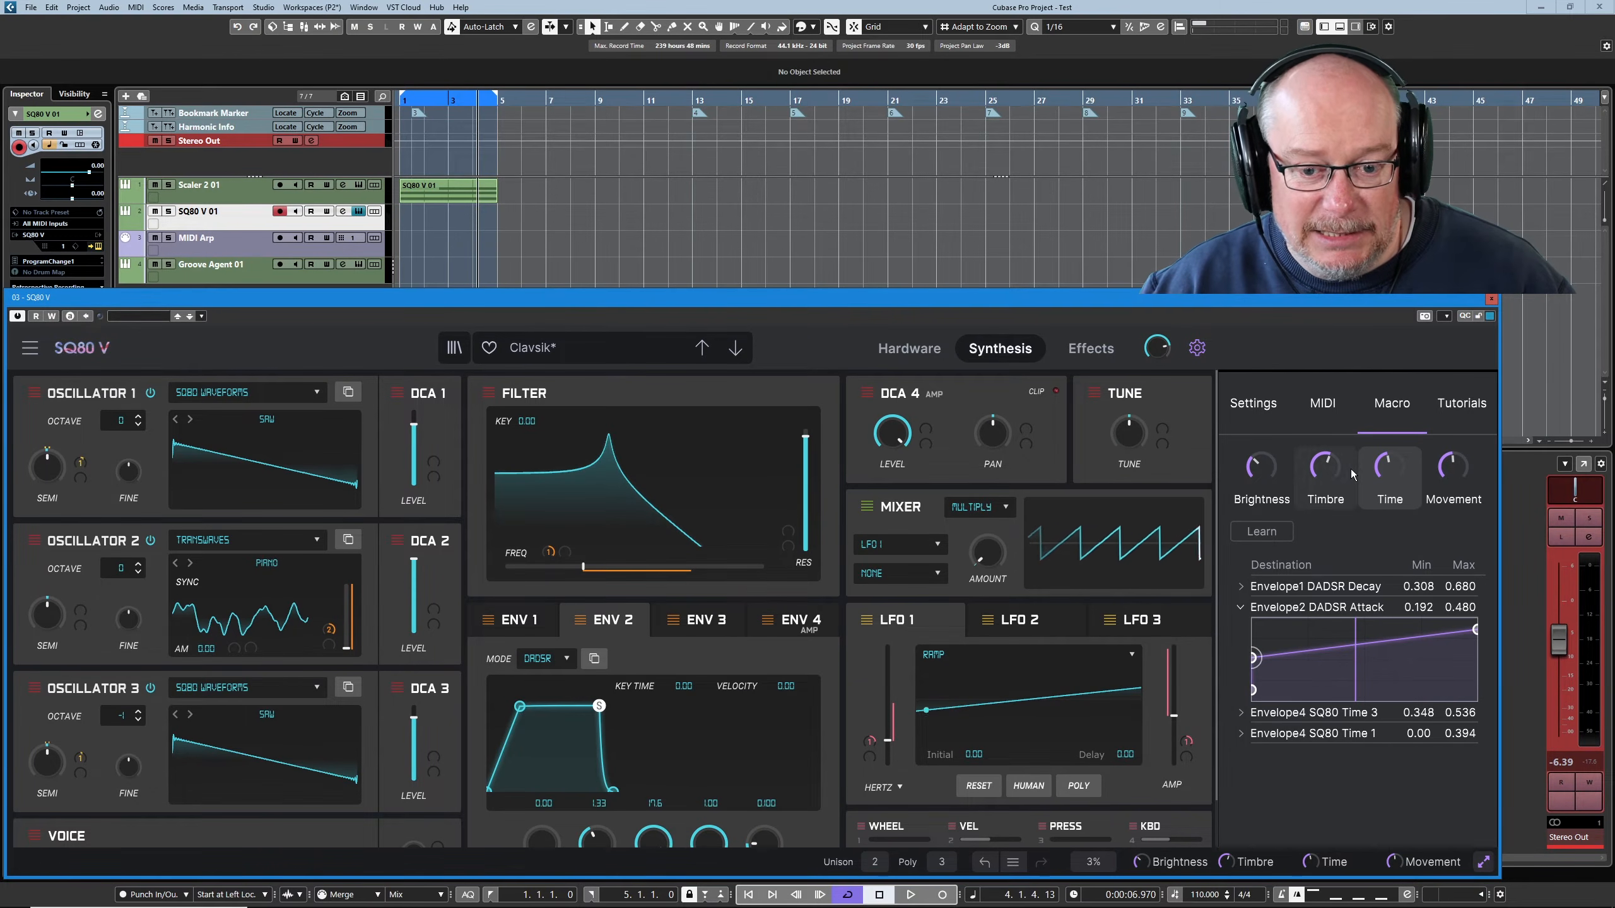
mouse_move(1392, 469)
left_mouse_down()
mouse_move(1392, 430)
mouse_move(1390, 484)
mouse_move(1389, 423)
mouse_move(1389, 438)
left_mouse_up()
left_click(802, 621)
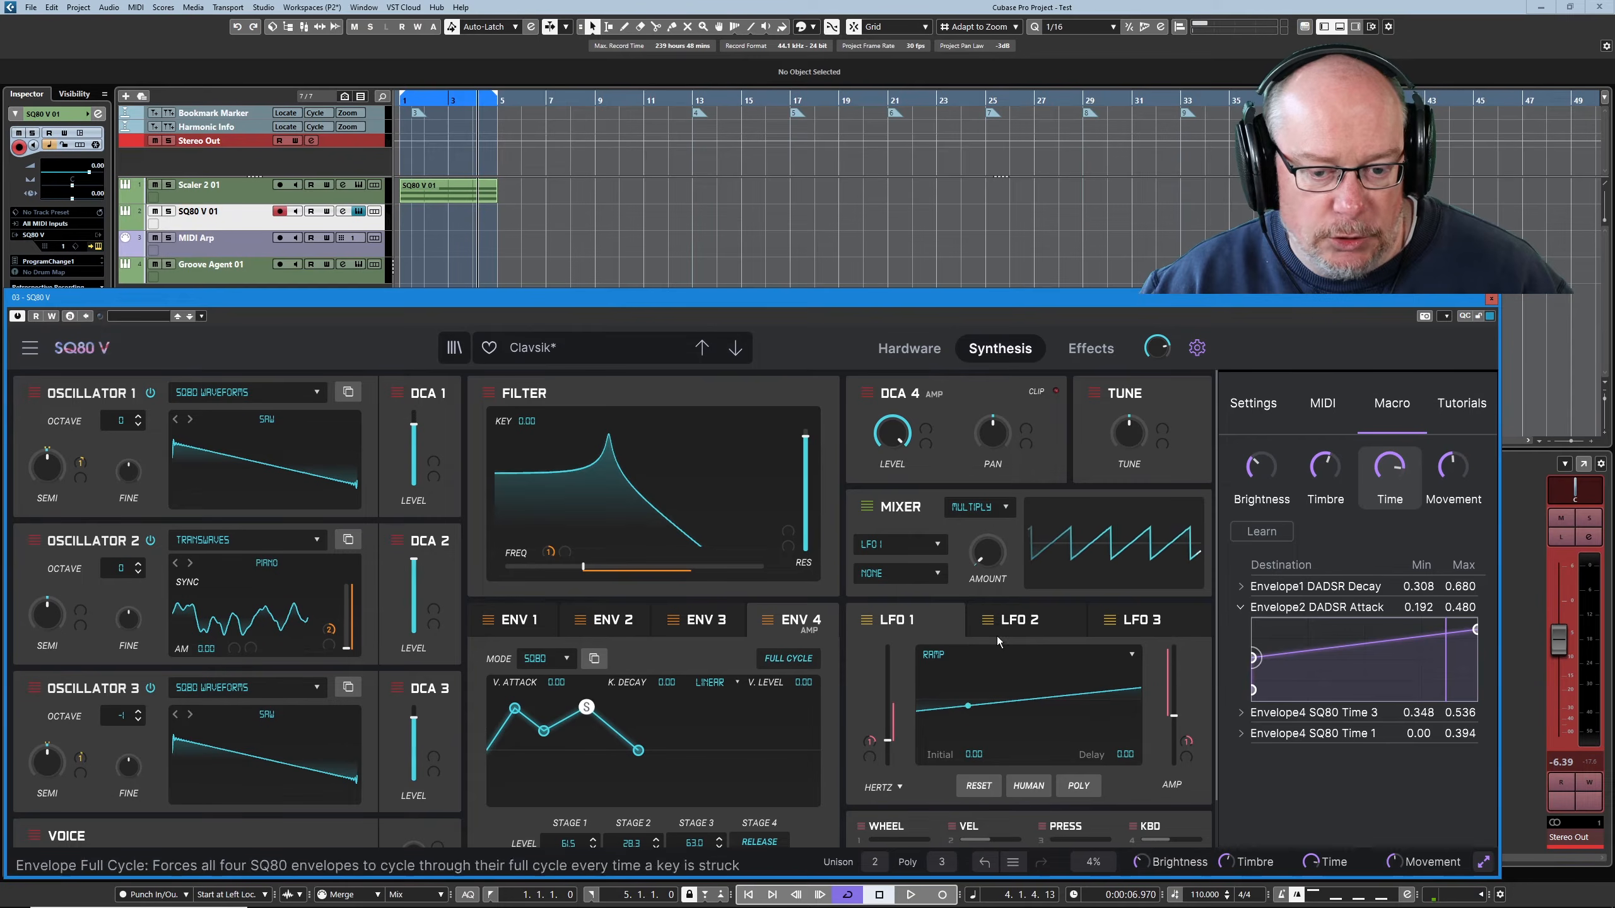
mouse_move(1389, 473)
left_mouse_down()
mouse_move(1390, 535)
mouse_move(1390, 459)
left_mouse_up()
- Set the Time macro's Envelope4 SQ80 Time 3 and Time 1 ranges to 0.00–1.00 and try out the macro
left_click_drag(1419, 712, 1459, 674)
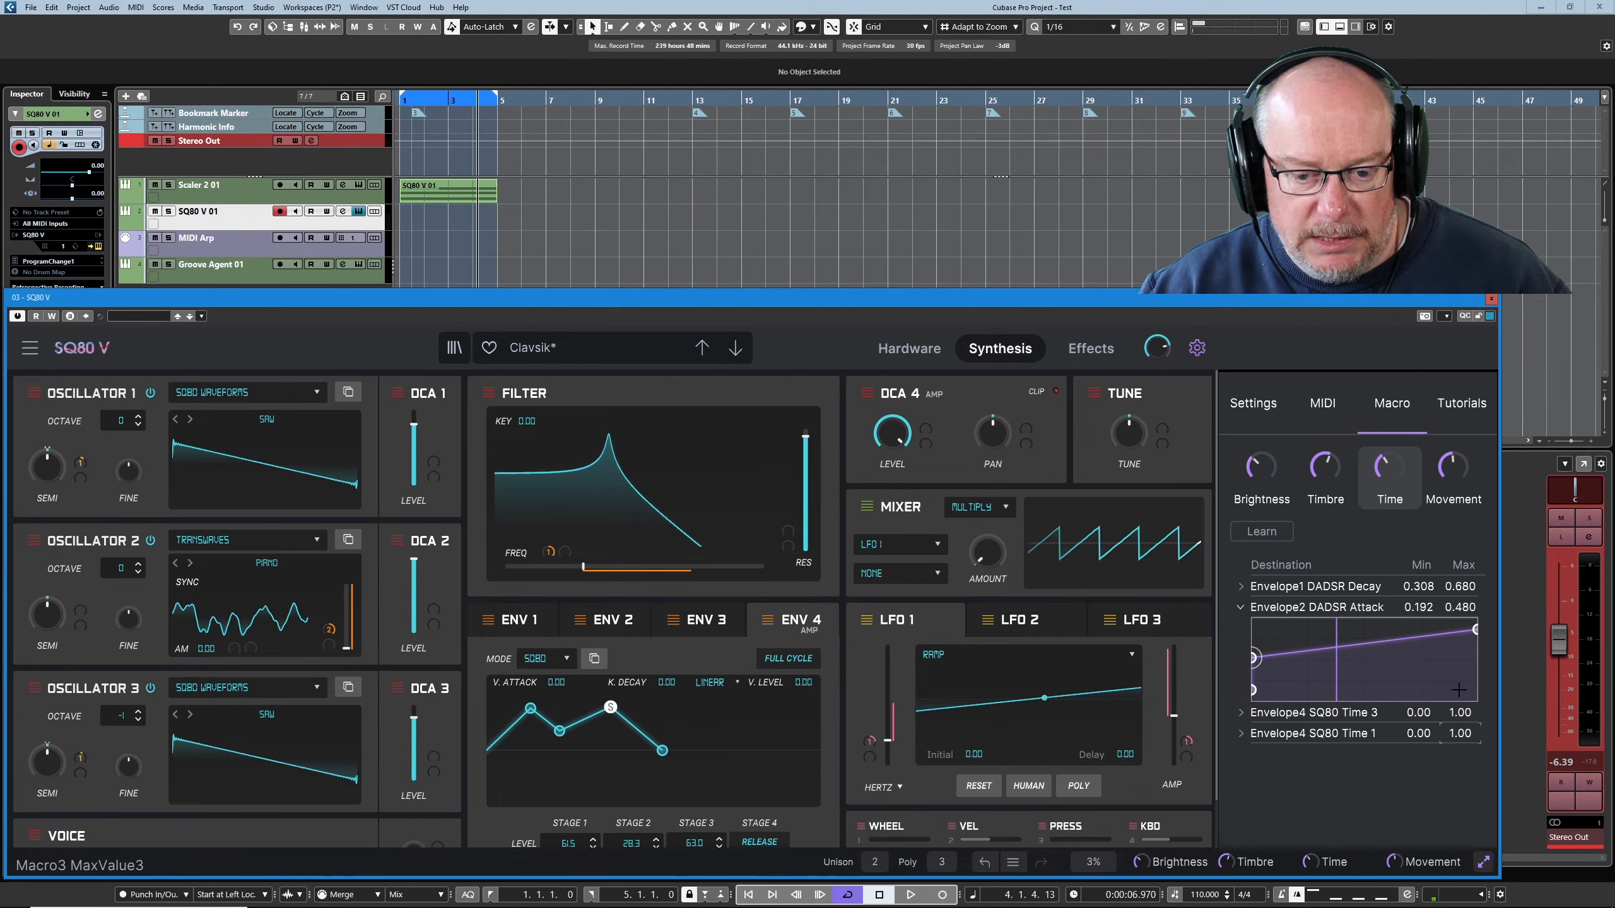
mouse_move(1390, 472)
left_mouse_down()
mouse_move(1390, 453)
mouse_move(1390, 496)
mouse_move(1390, 443)
mouse_move(1390, 462)
left_mouse_up()
- Remove Envelope4 SQ80 Time 1 from the Time macro's destinations and expand the Envelope4 SQ80 Time 3 curve
right_click(1323, 740)
left_click(1281, 757)
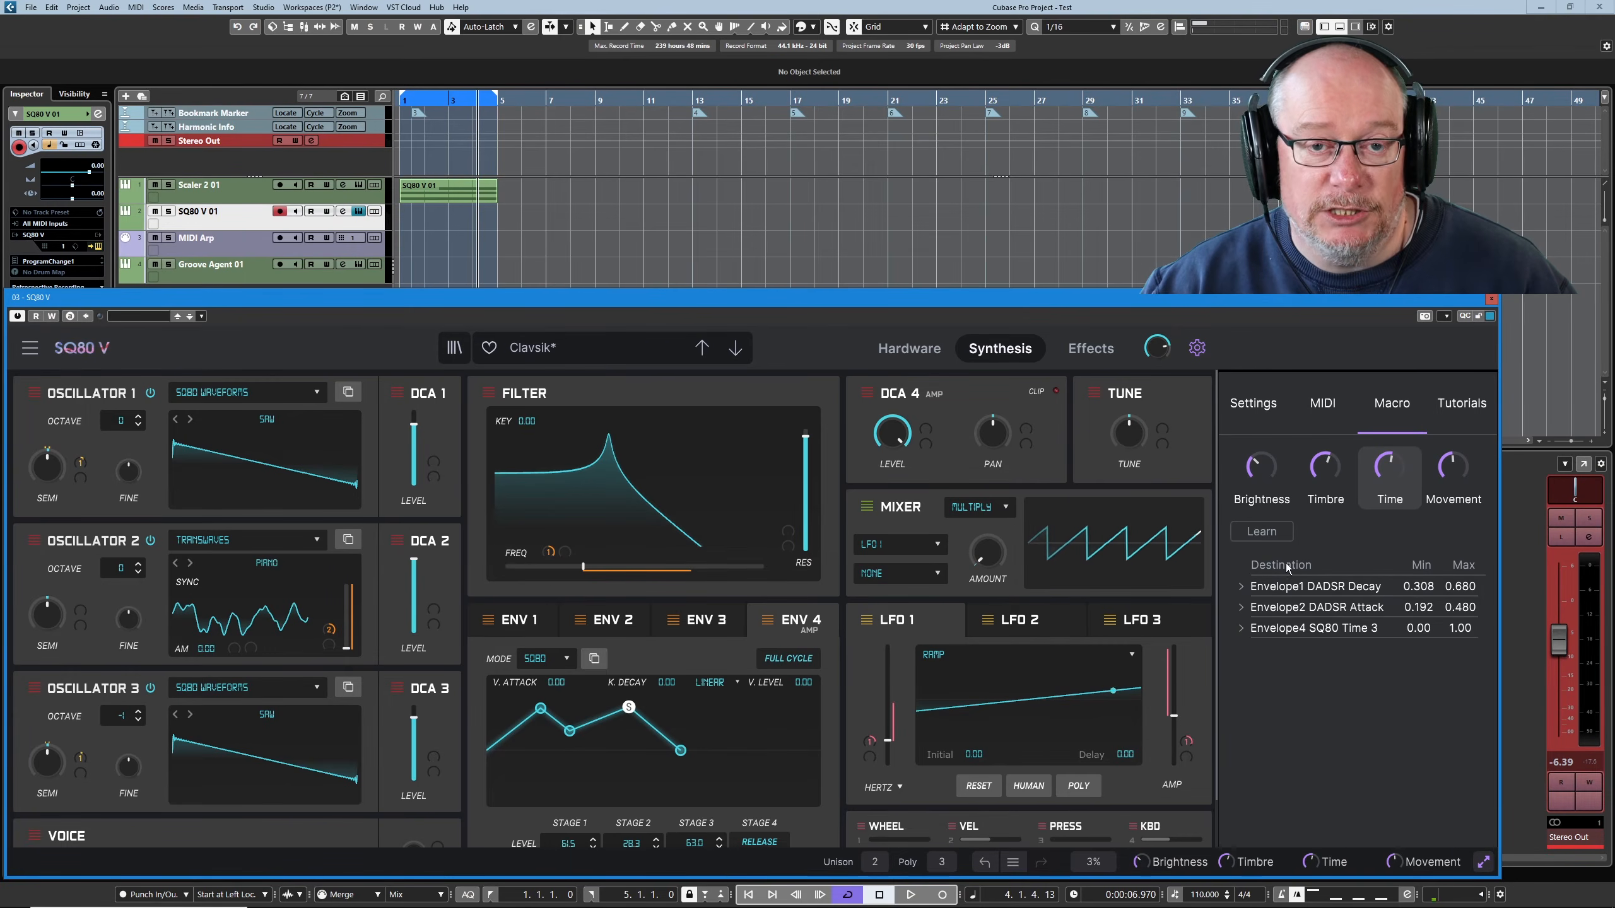
left_click(1240, 629)
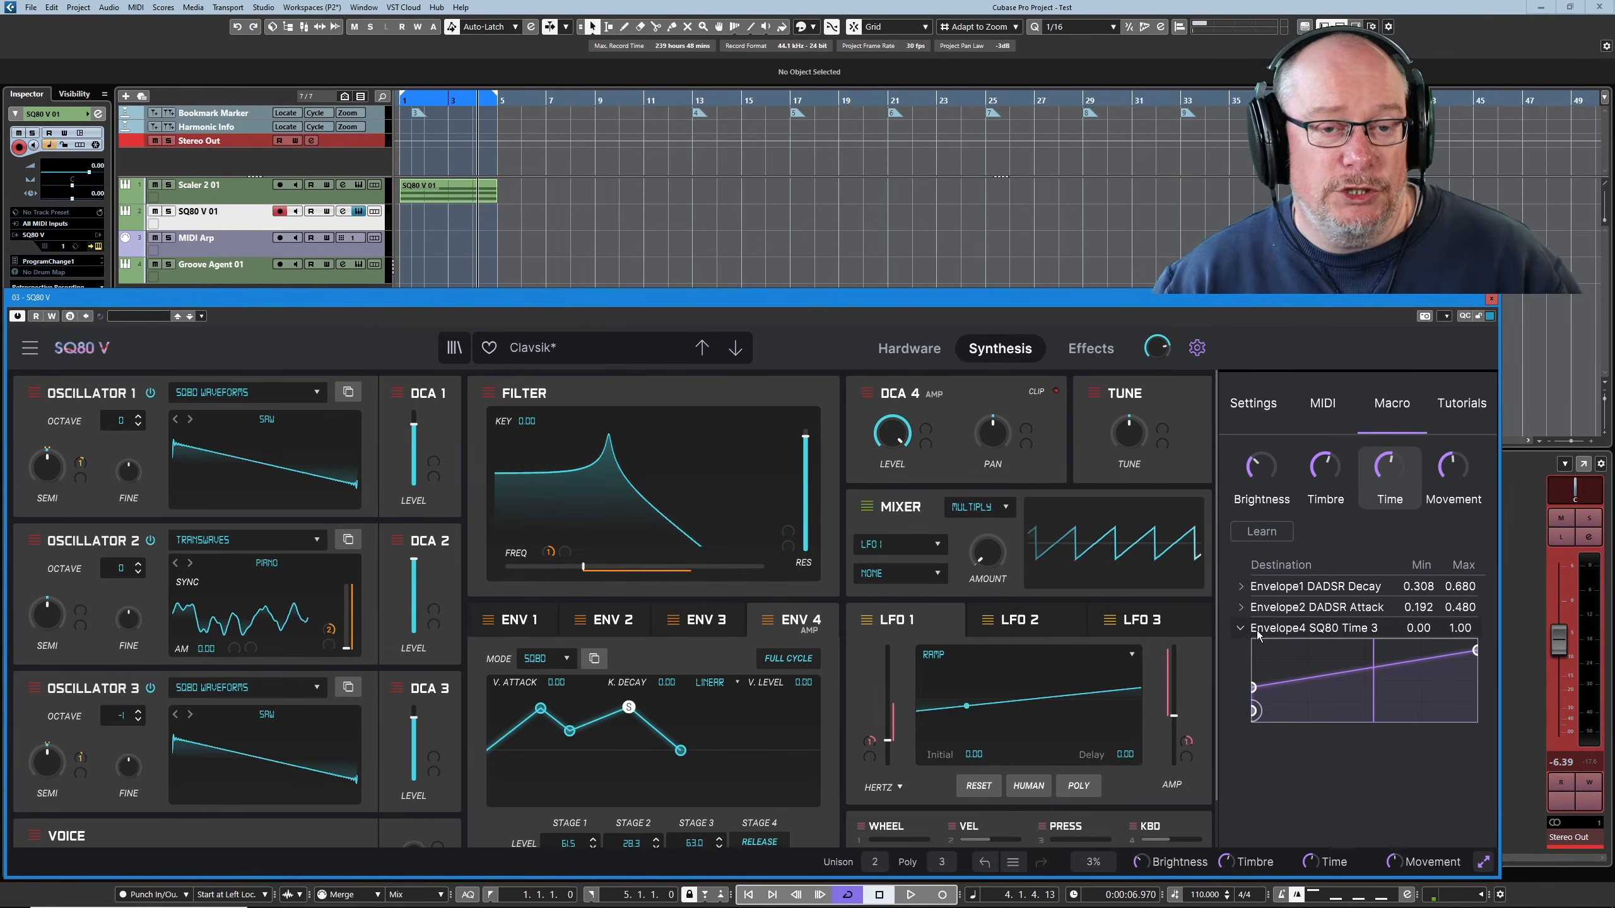